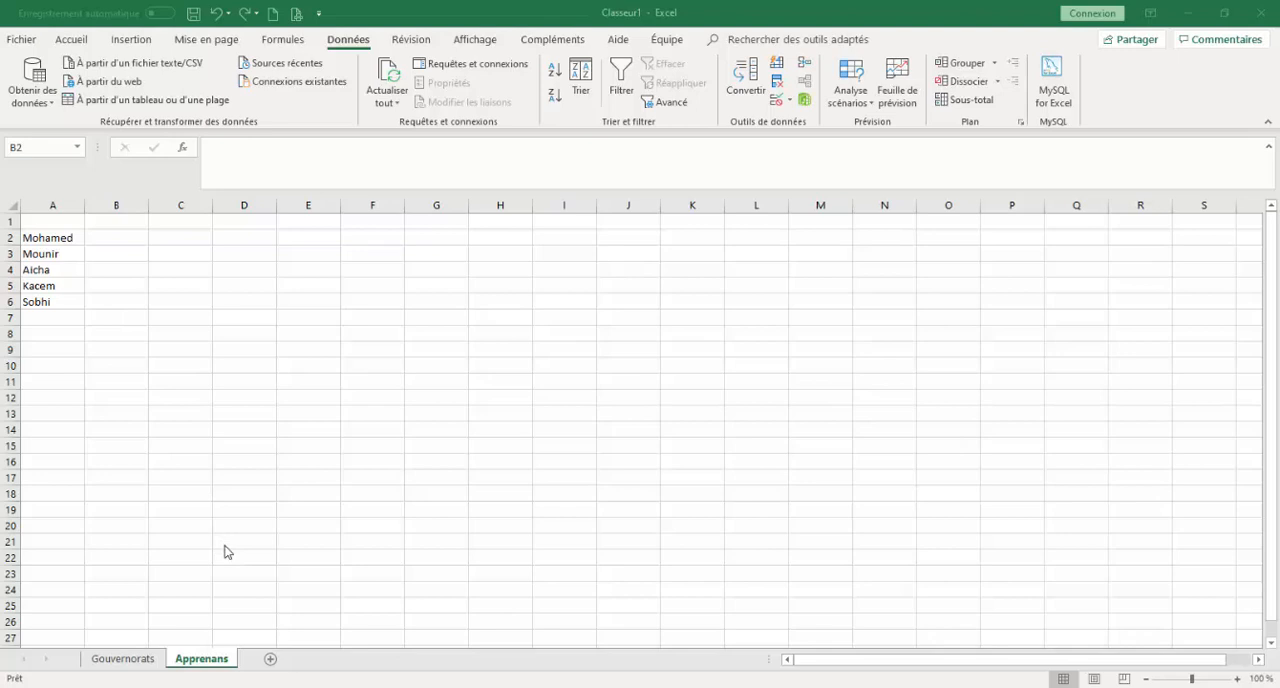
# On the Gouvernorats sheet, undo the table formatting of the list, keeping the plain header Gouvernorats in A1.
pyautogui.click(147, 662)
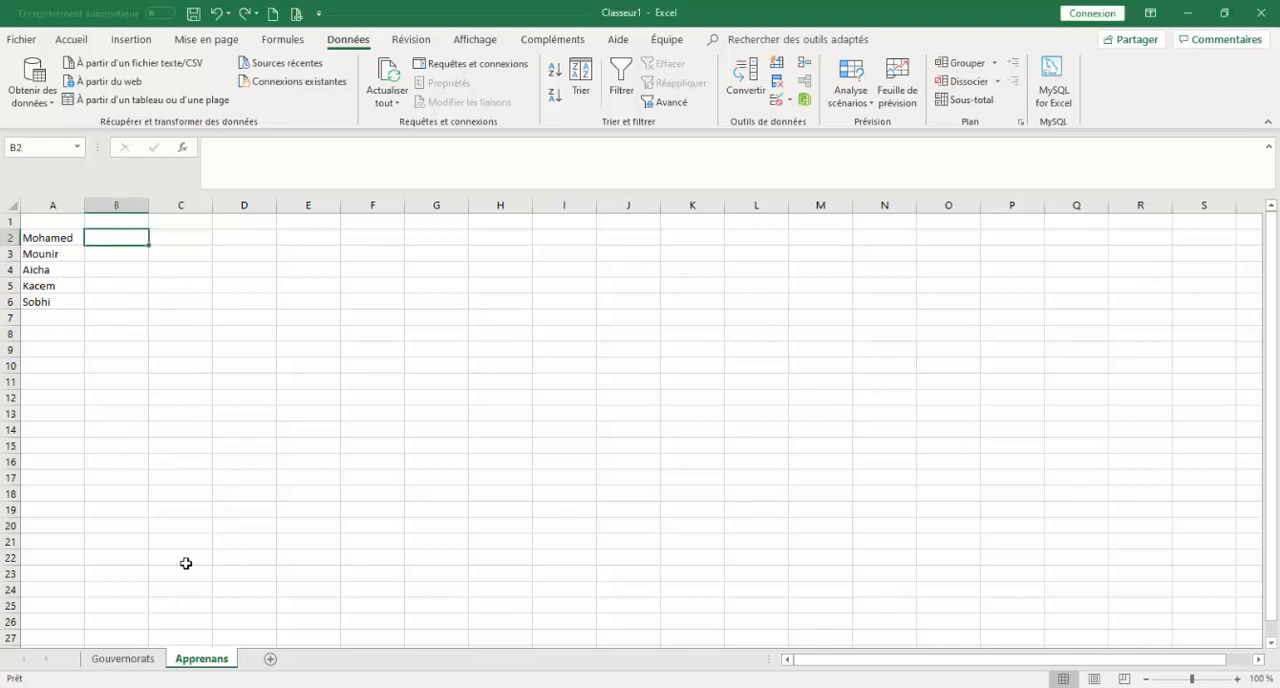
pyautogui.click(147, 662)
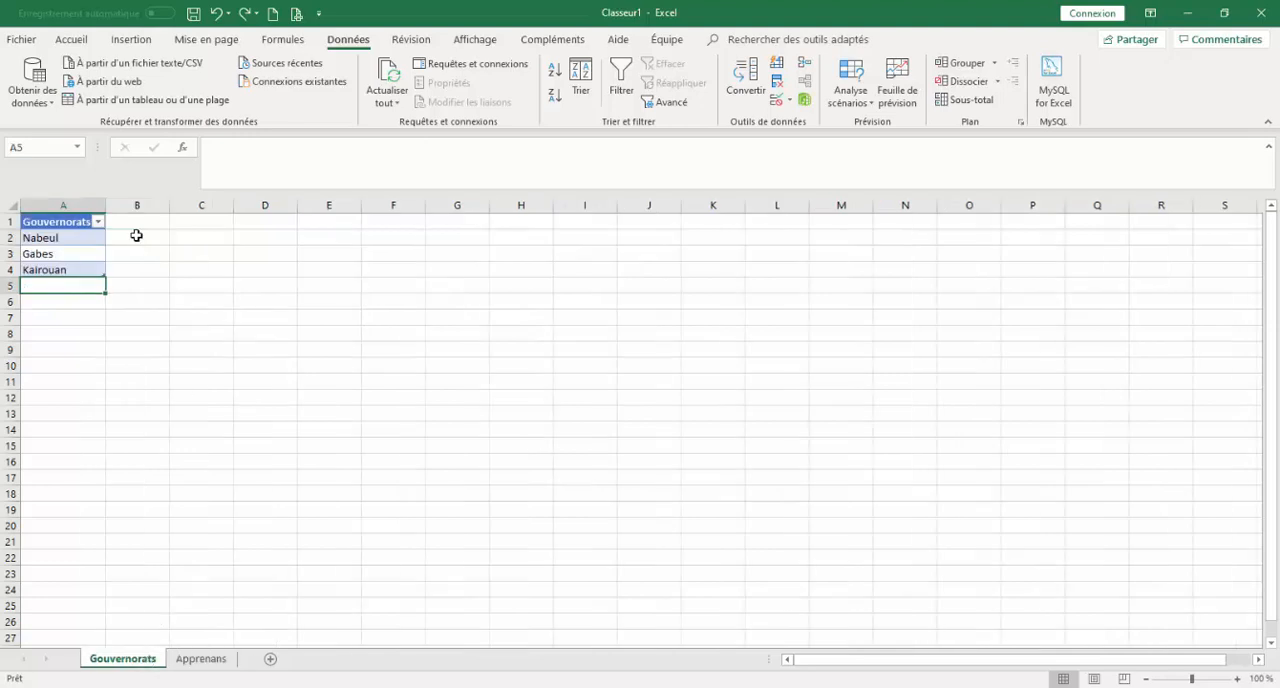
pyautogui.click(219, 13)
pyautogui.click(219, 13)
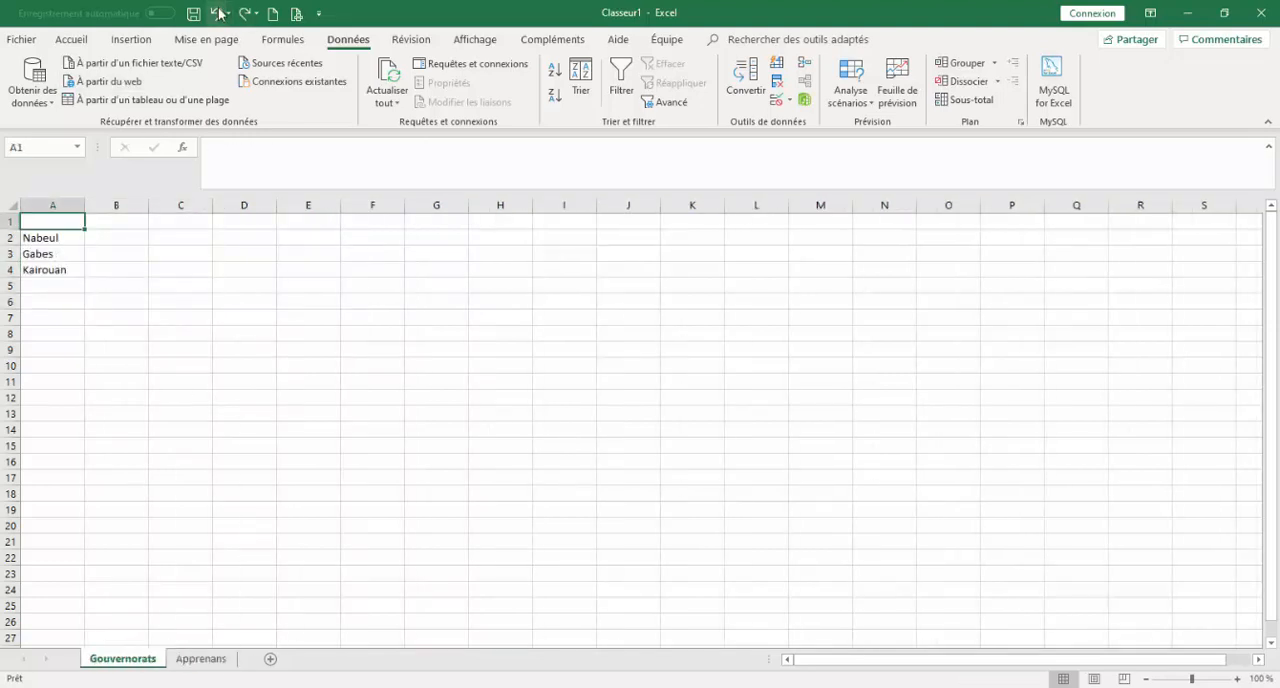
pyautogui.click(160, 318)
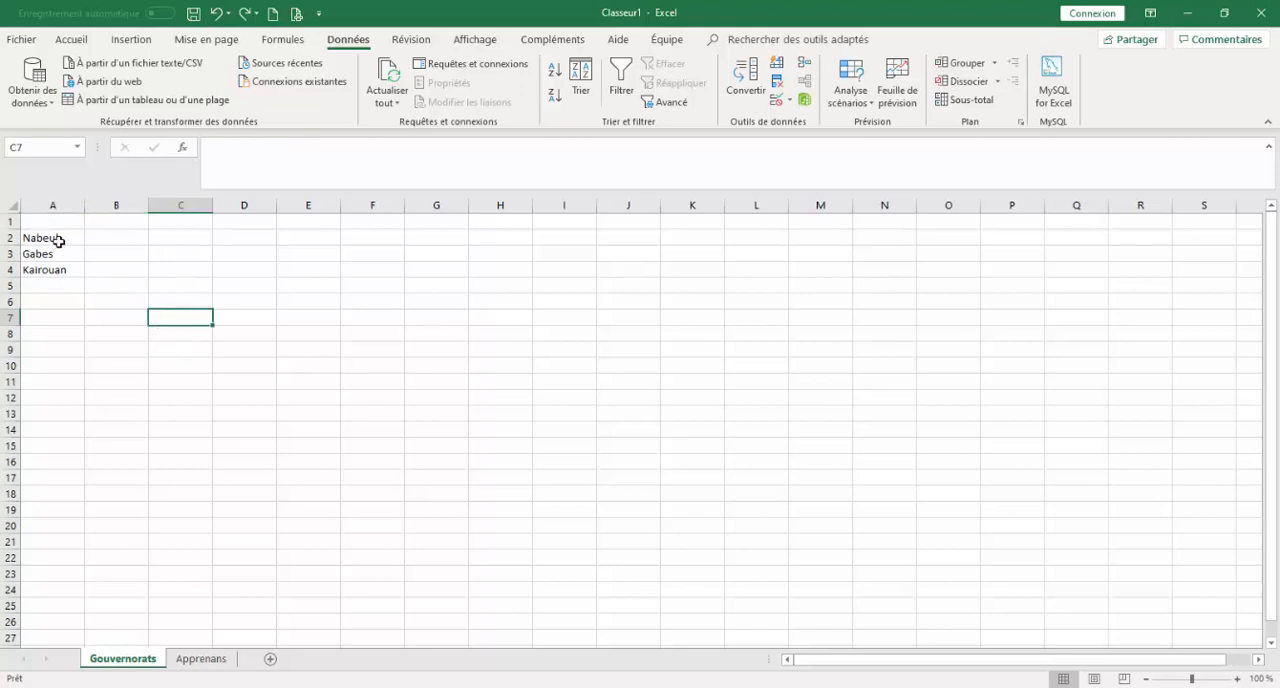
pyautogui.click(243, 21)
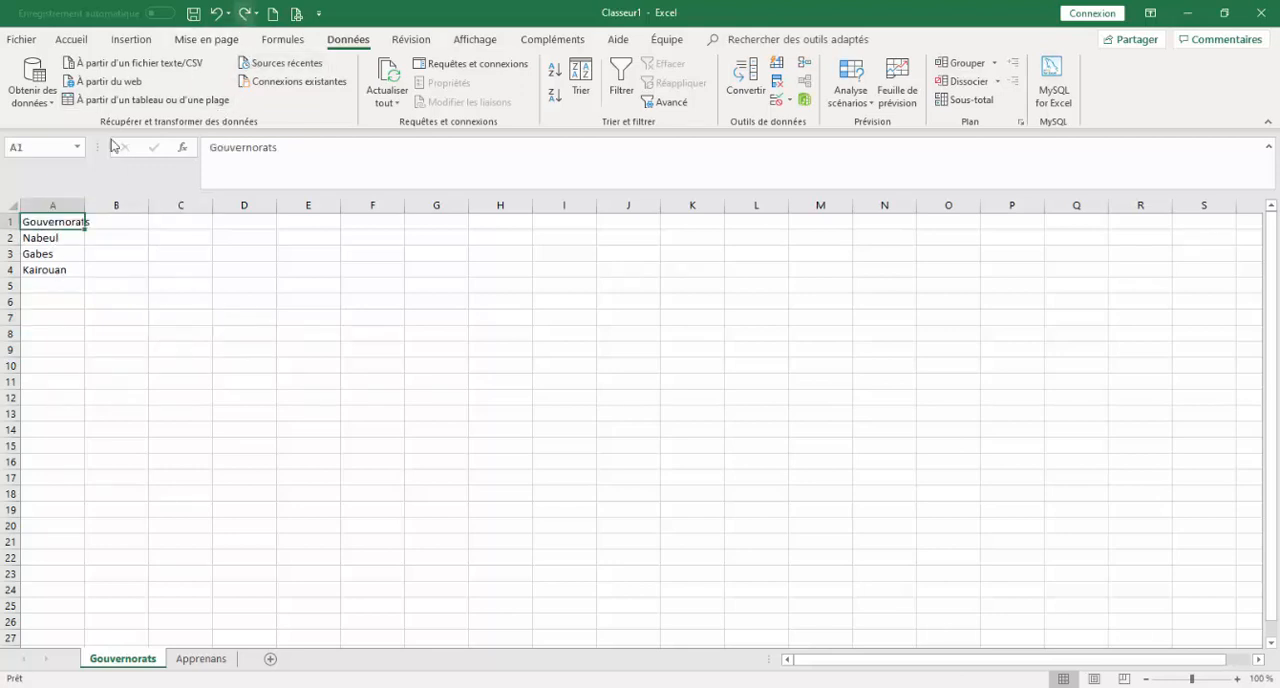
pyautogui.click(56, 240)
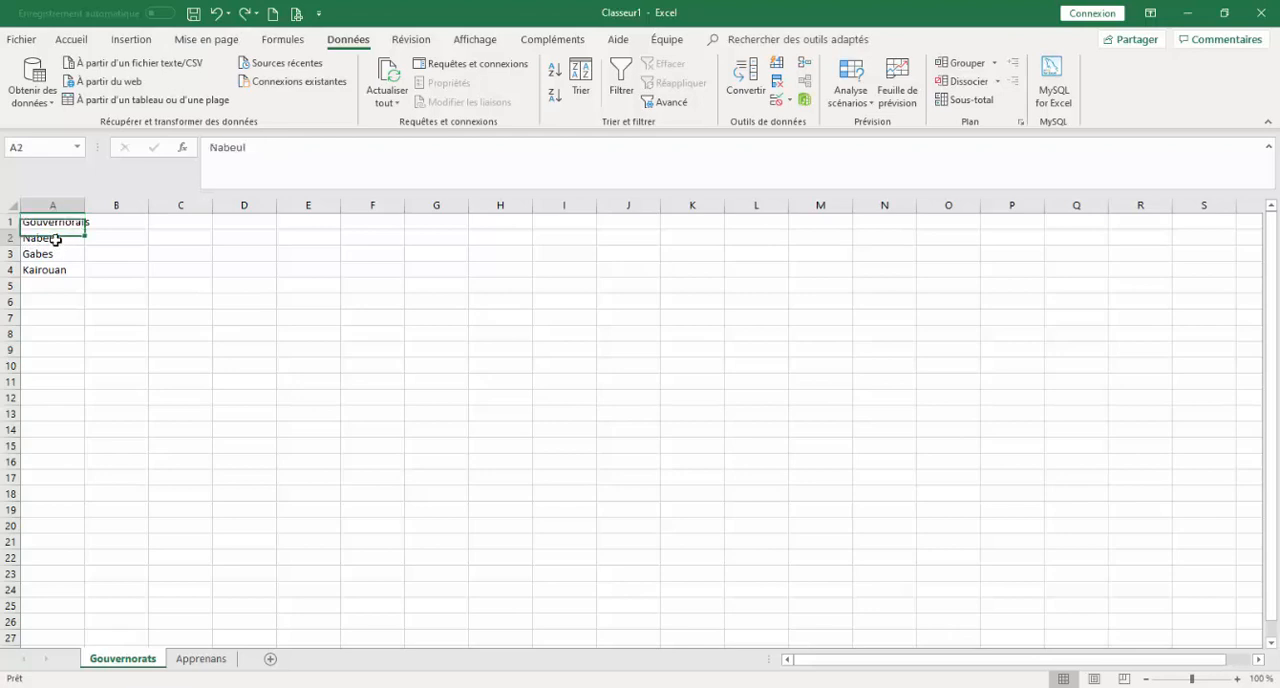
# On the Apprenans sheet, examine the dropdown choices in B2 and the entry in B3.
pyautogui.click(200, 660)
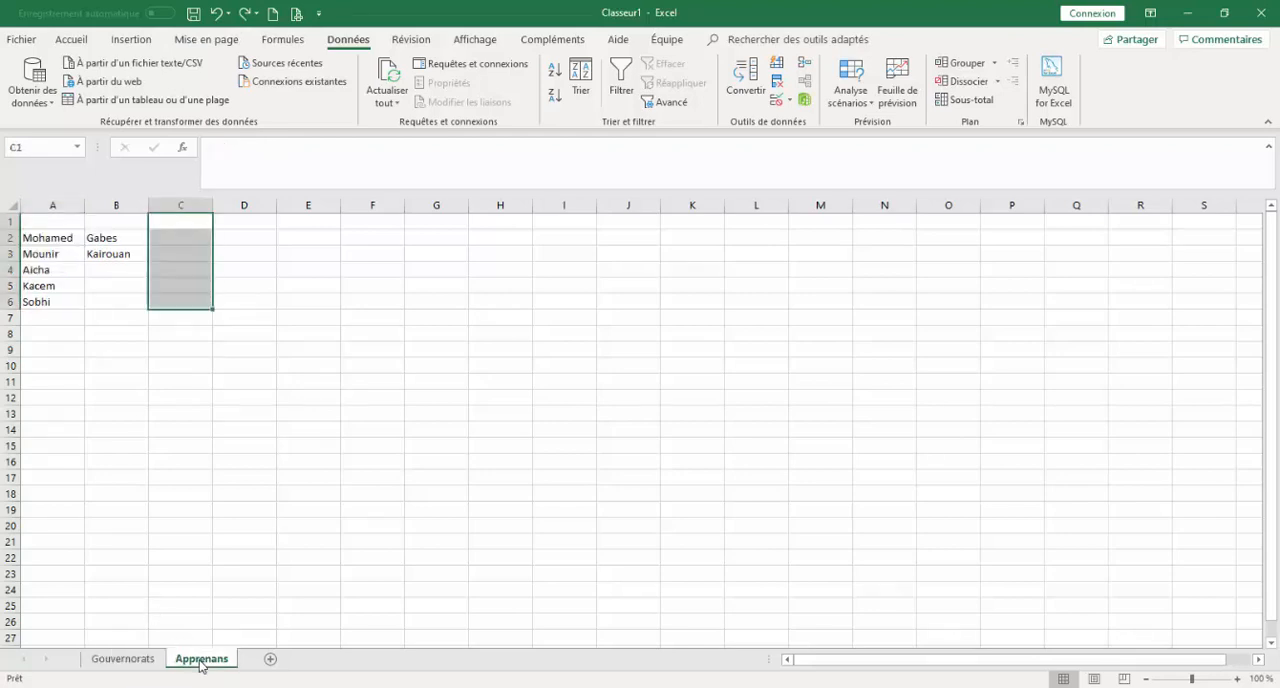
pyautogui.click(134, 240)
pyautogui.click(155, 239)
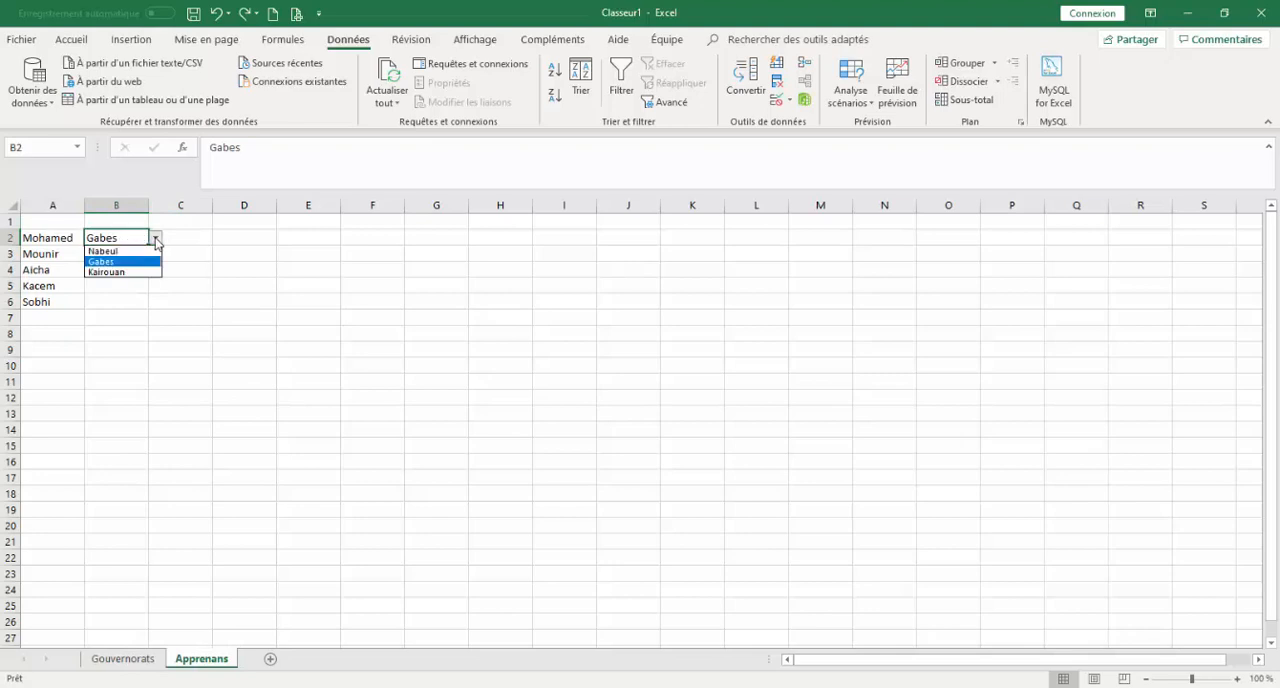
pyautogui.click(198, 255)
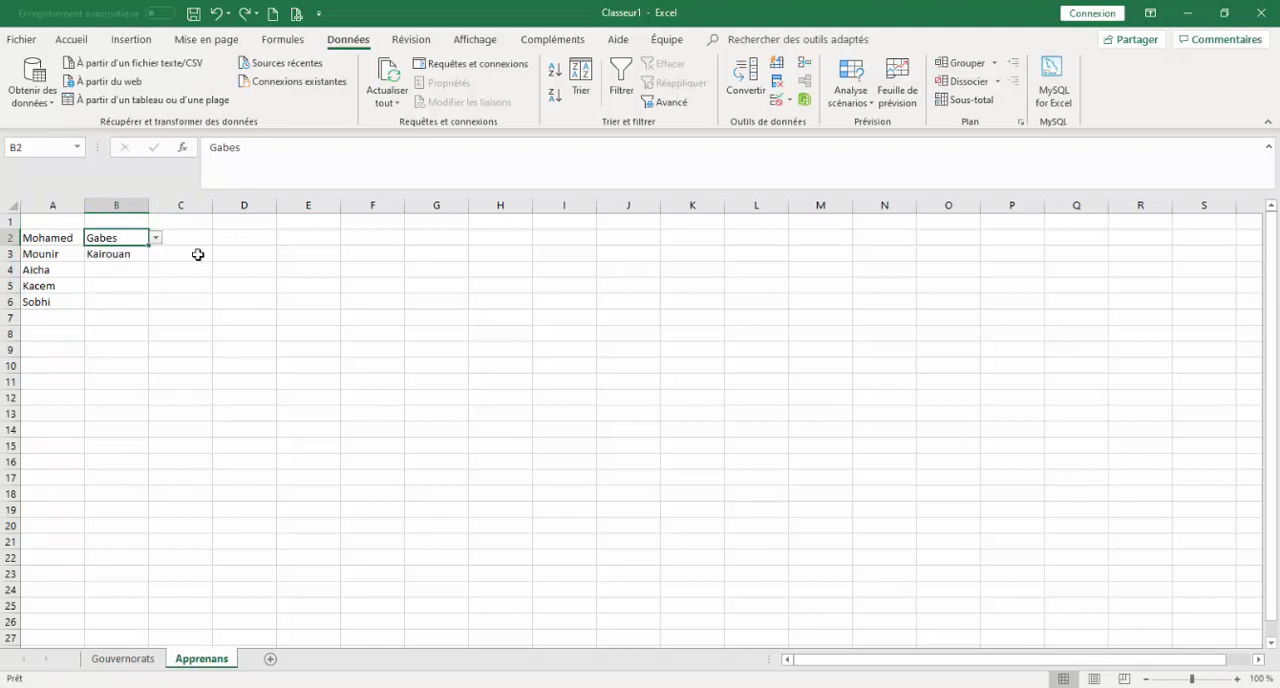
pyautogui.click(122, 253)
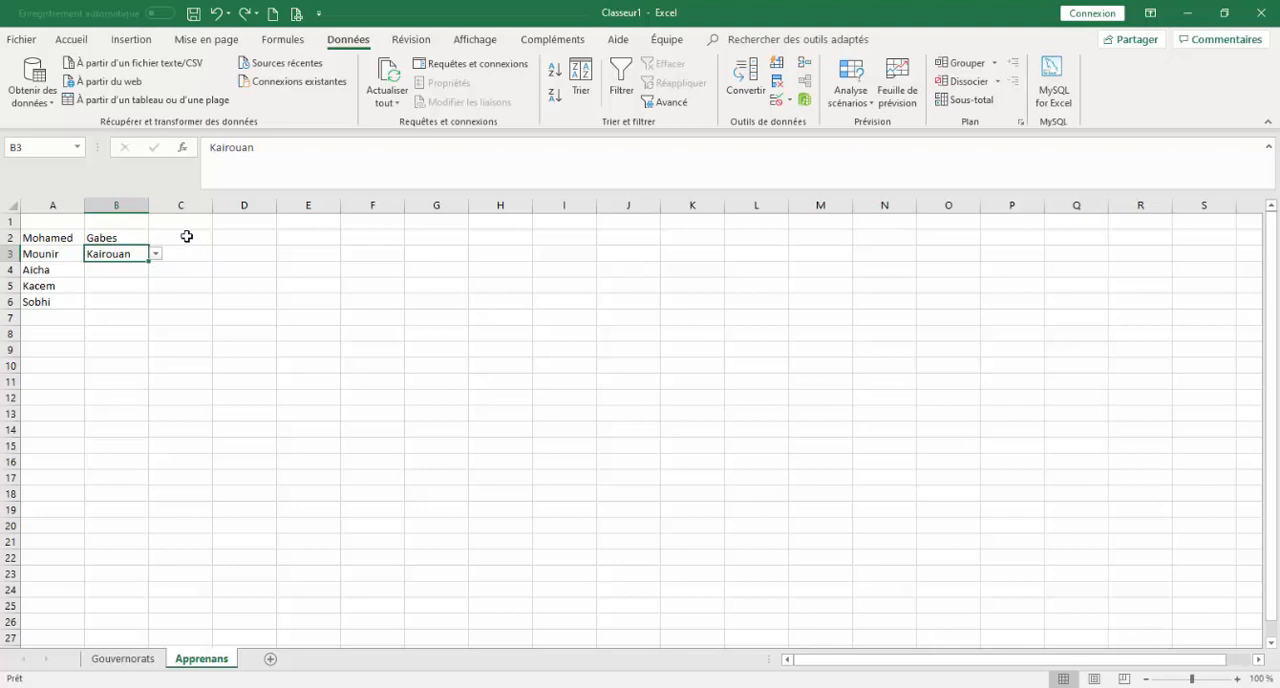
# Clear the existing governorate entries and their dropdown lists from column B beside the learners' names.
pyautogui.click(187, 236)
pyautogui.moveTo(187, 236); pyautogui.dragTo(178, 275)
pyautogui.click(178, 275)
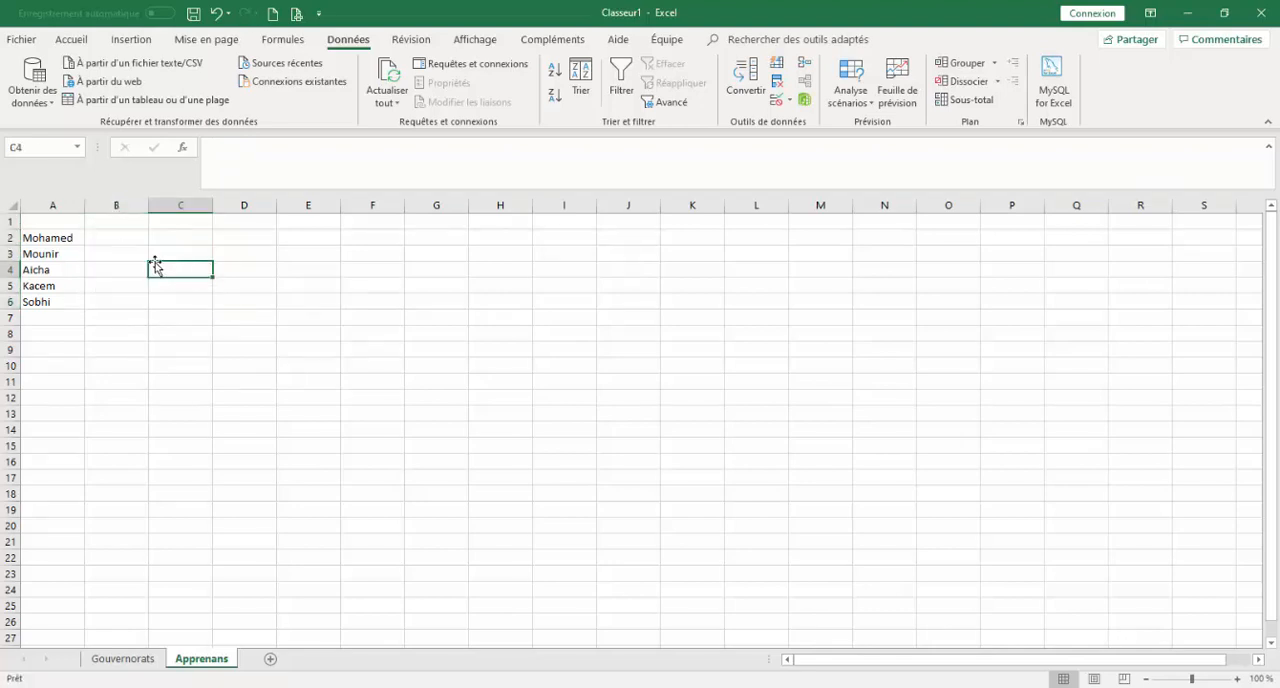
# Add a Liste data validation to B2 with the source =Gouvernorats!$A$2:$A$4.
pyautogui.click(131, 235)
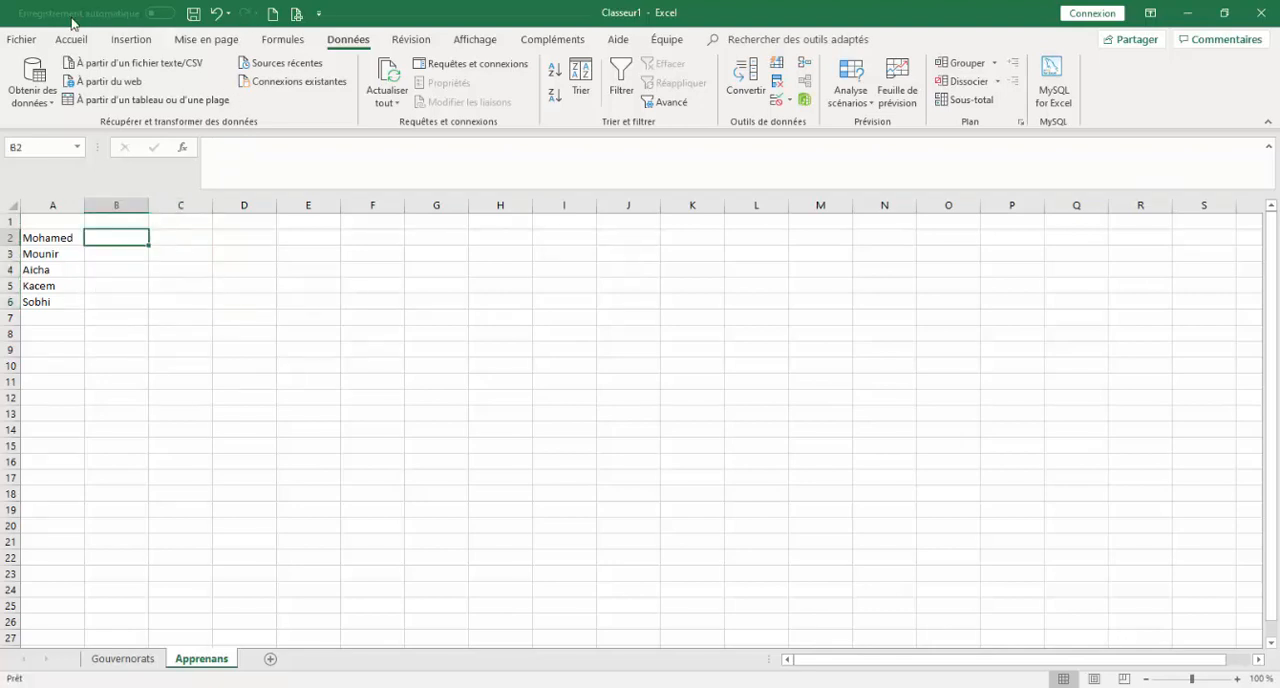
pyautogui.click(789, 100)
pyautogui.click(812, 121)
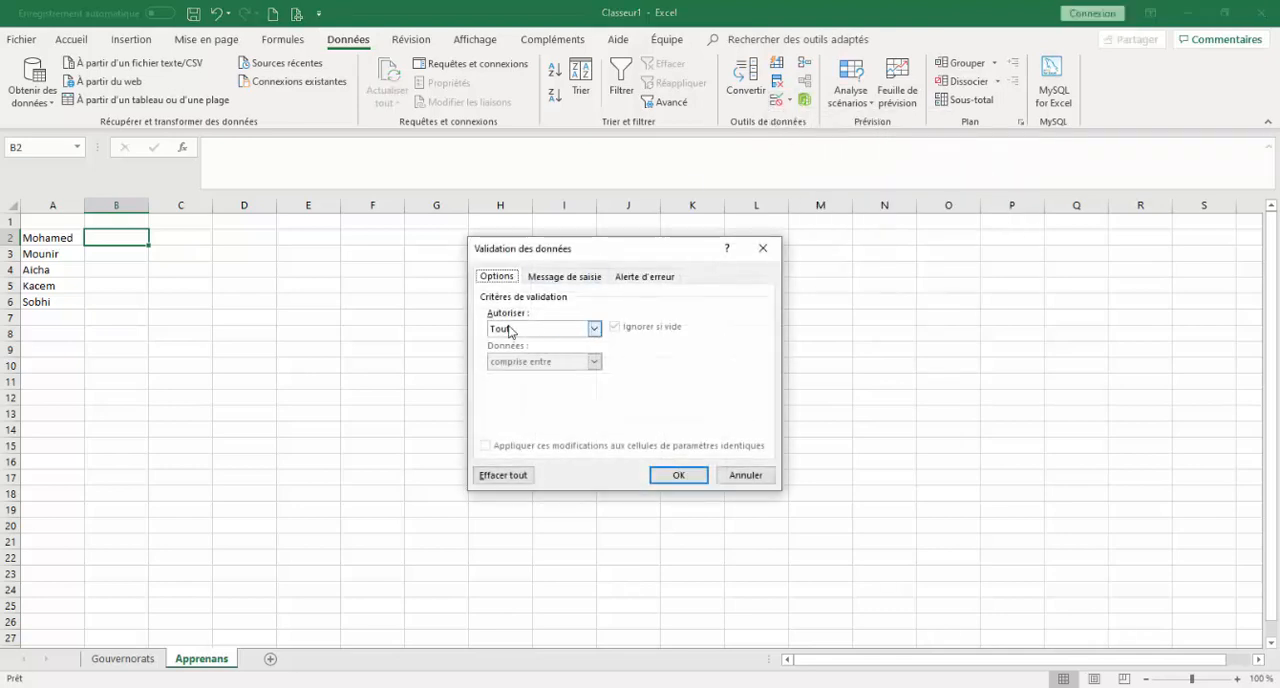
pyautogui.click(594, 328)
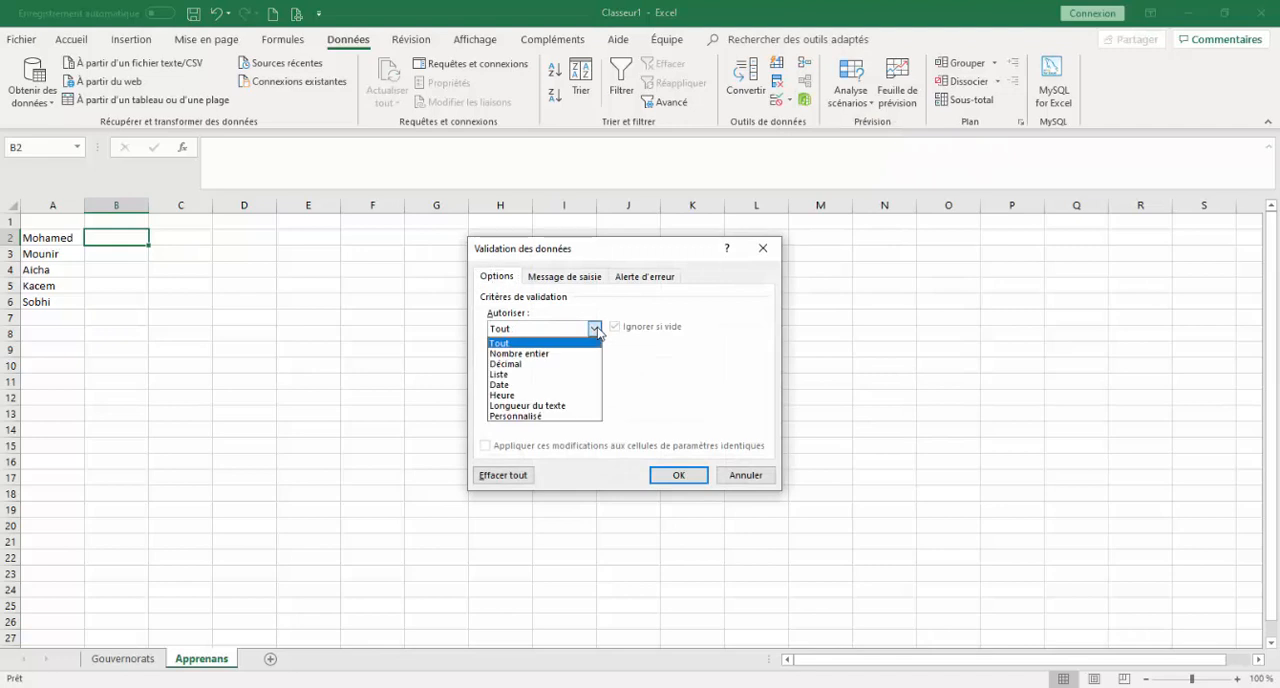
pyautogui.click(533, 376)
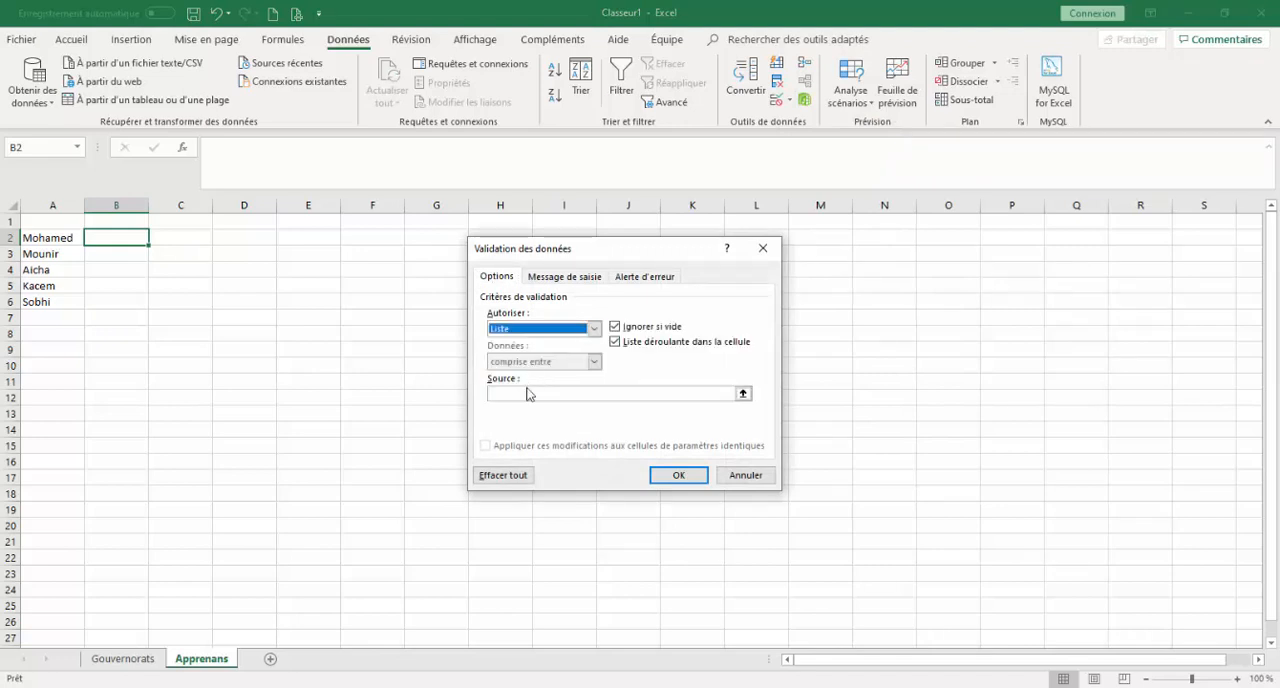
pyautogui.click(526, 391)
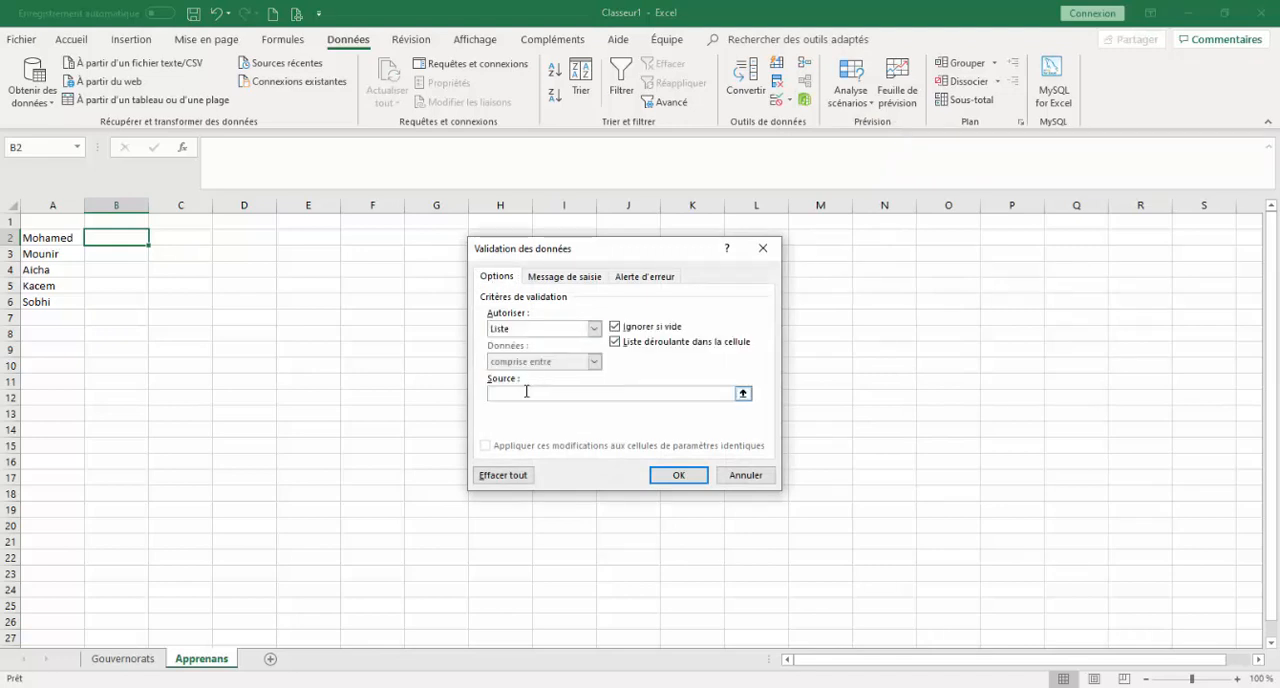
pyautogui.click(118, 659)
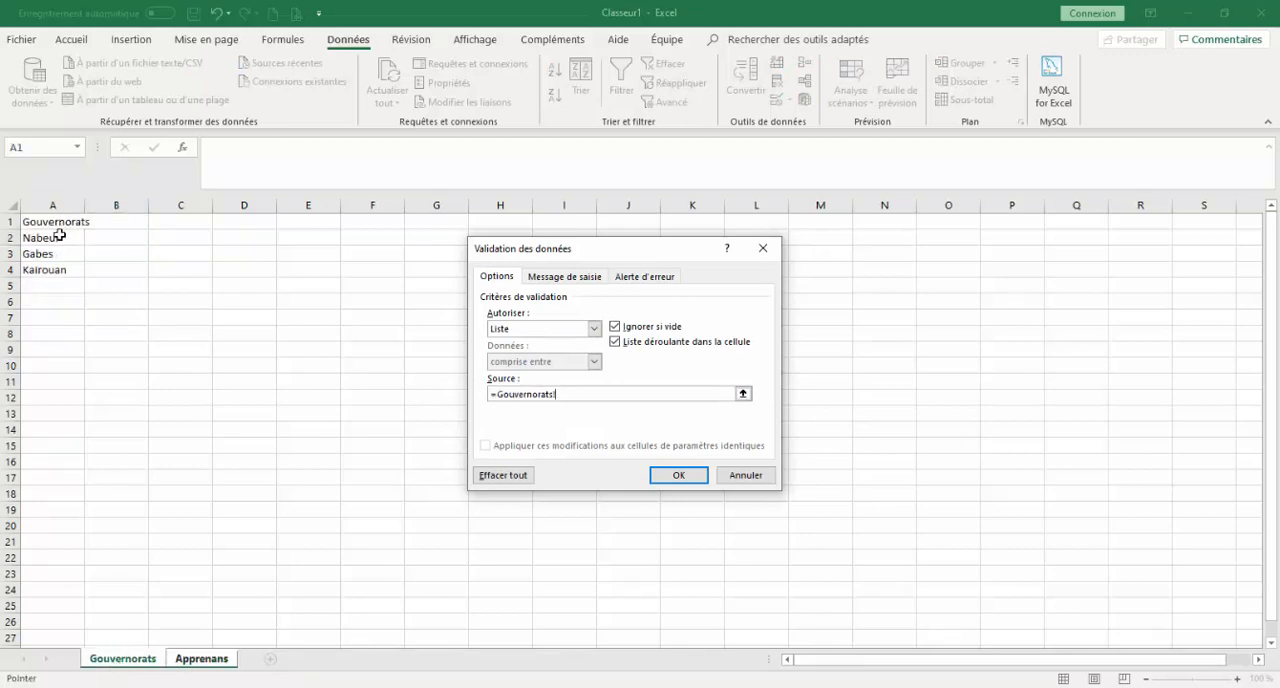
pyautogui.moveTo(60, 236); pyautogui.dragTo(63, 271)
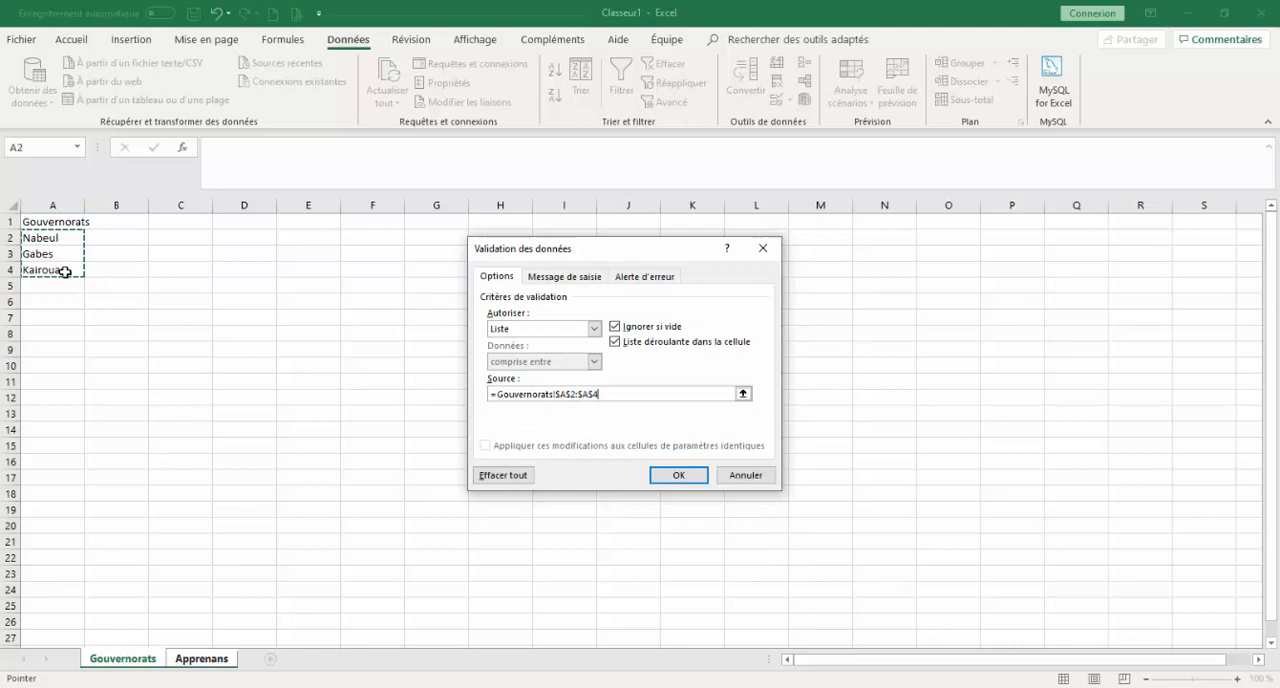
pyautogui.click(678, 474)
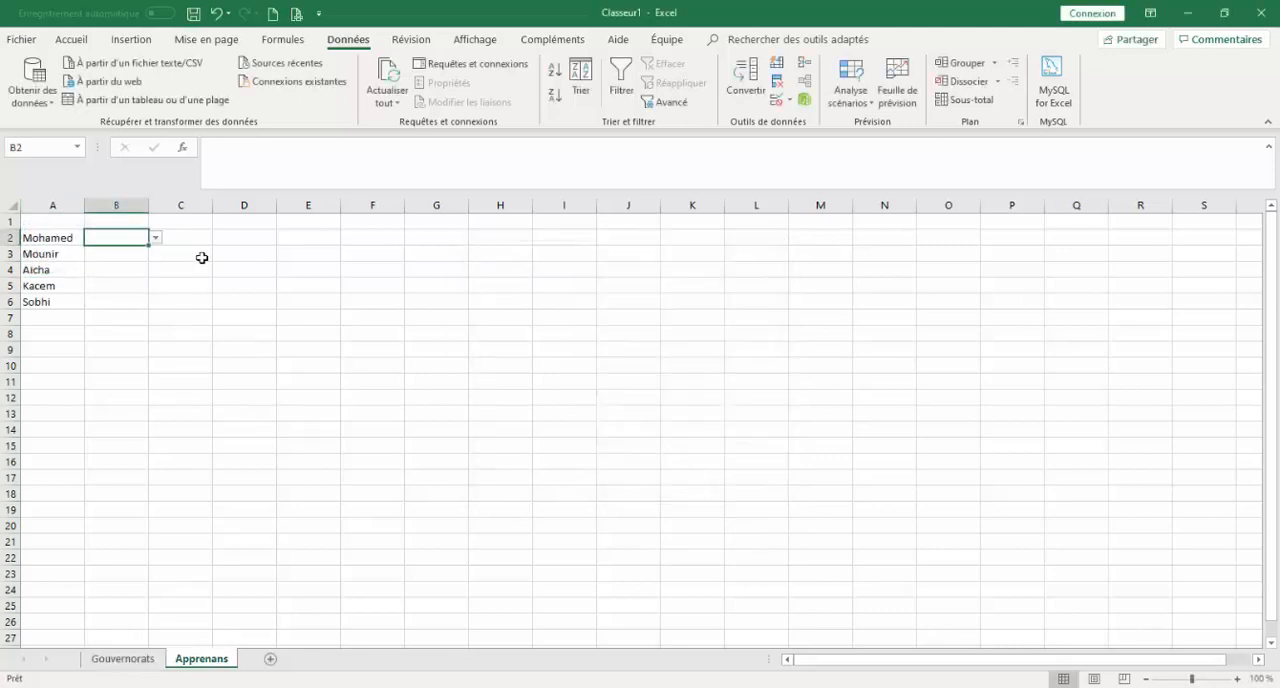
# Check the dropdown choices in B2 and copy its validation down to B6.
pyautogui.click(156, 240)
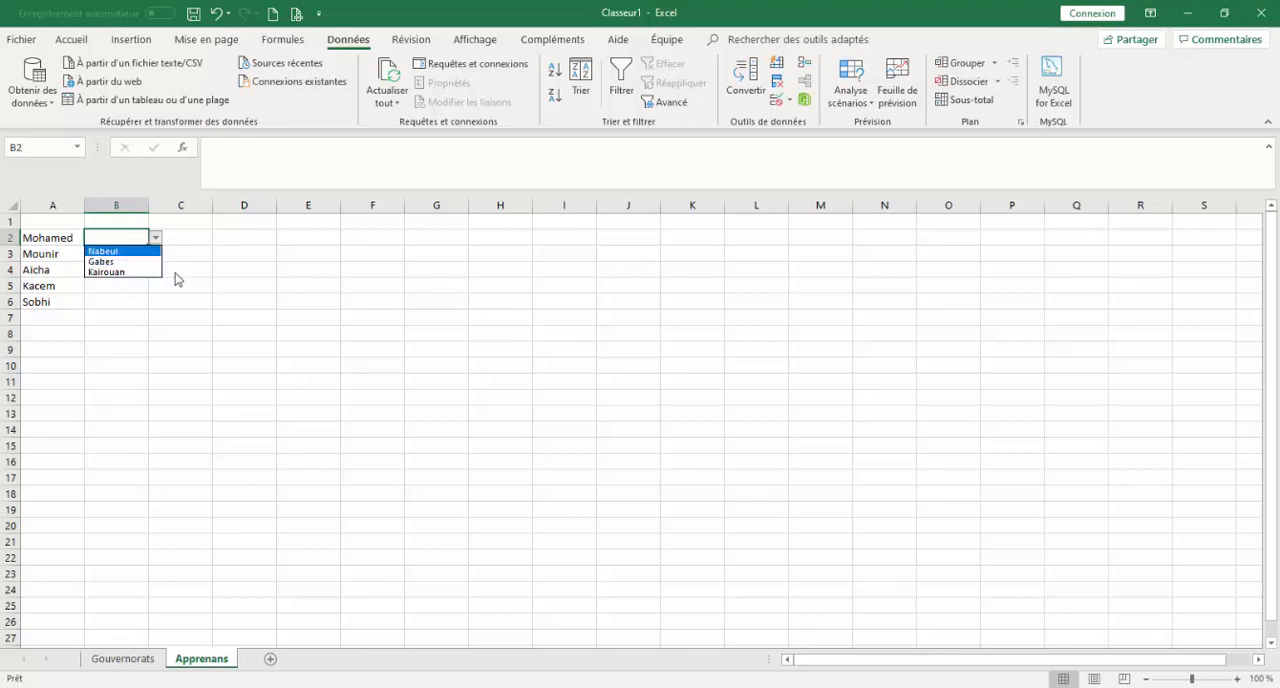
pyautogui.press('Escape')
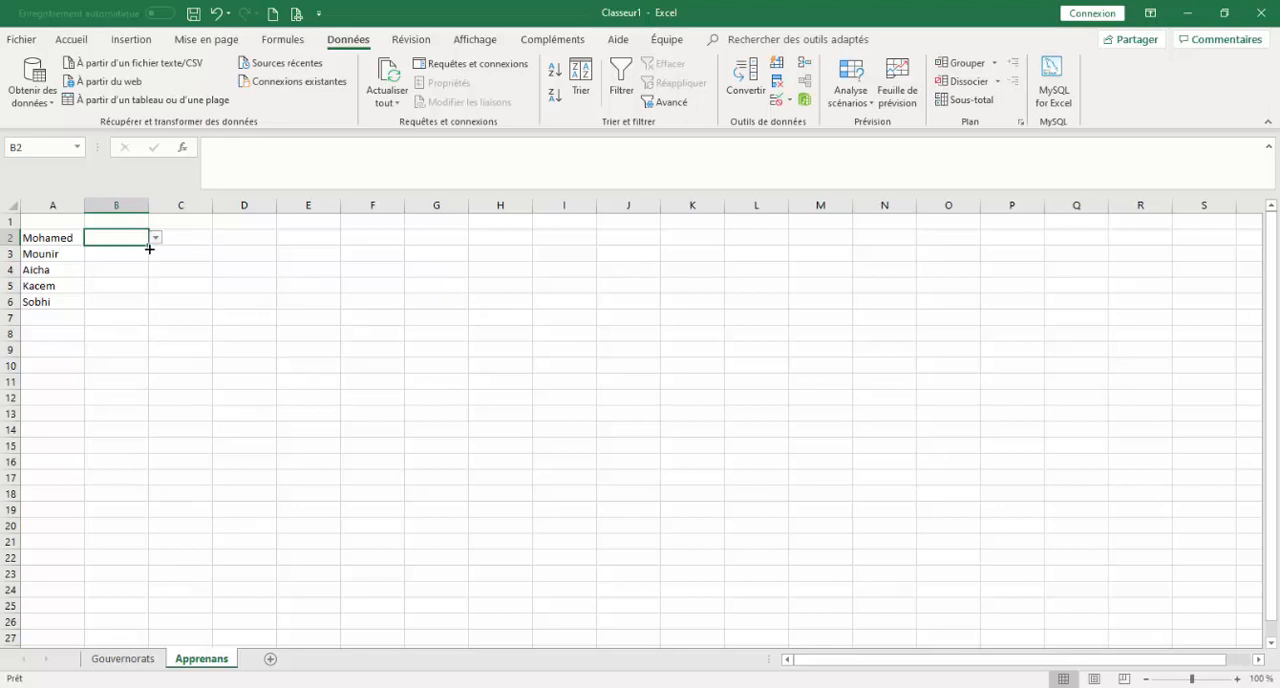
pyautogui.moveTo(148, 246); pyautogui.dragTo(156, 309)
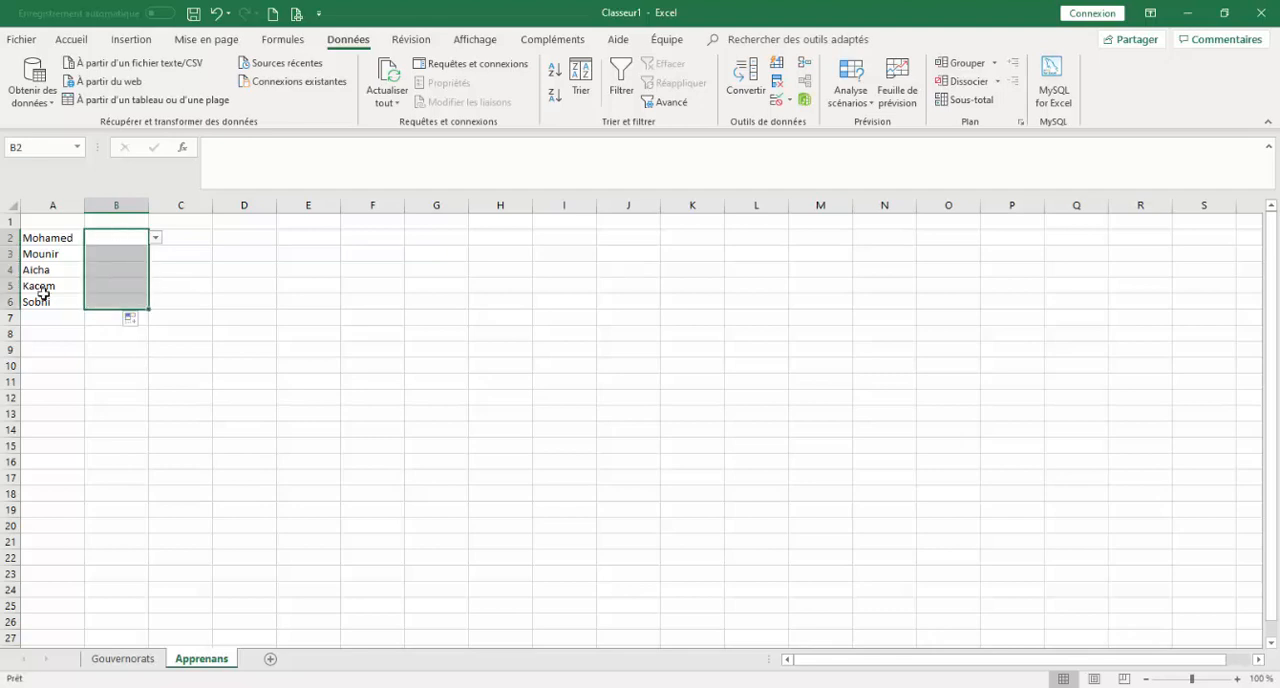
pyautogui.click(116, 268)
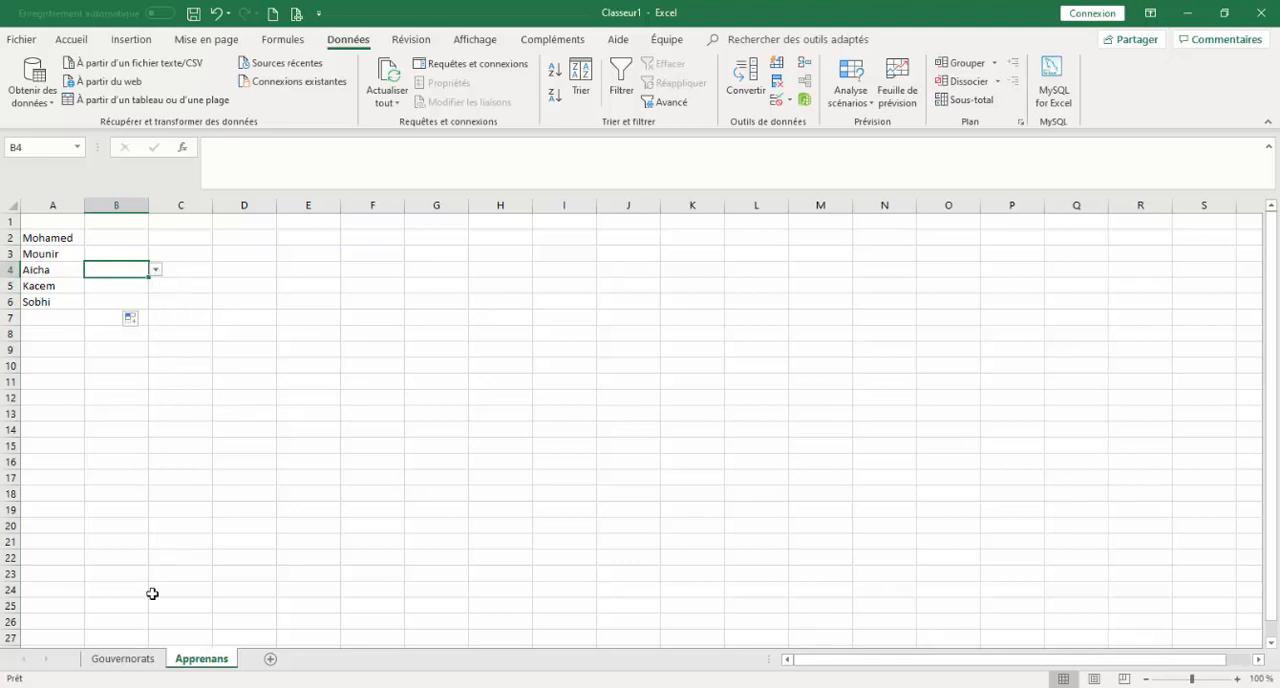
# Enter the test value ouiiu in A5, directly below the list on the Gouvernorats sheet.
pyautogui.click(150, 659)
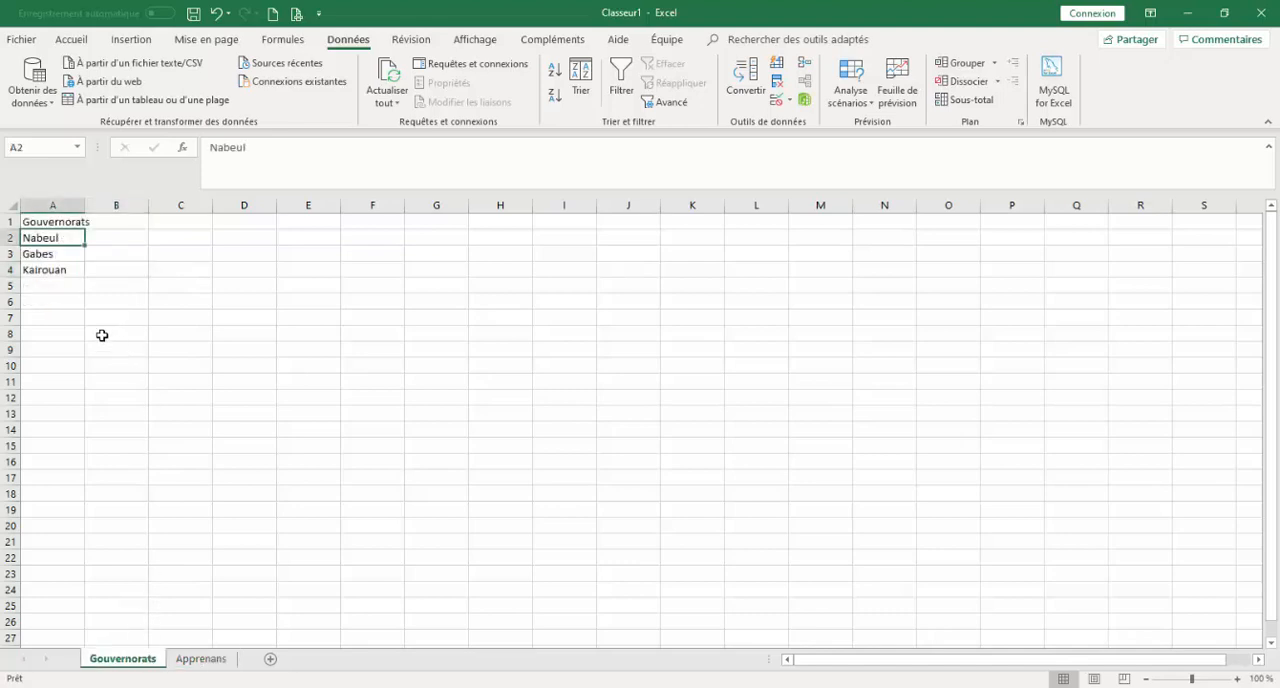
pyautogui.click(54, 288)
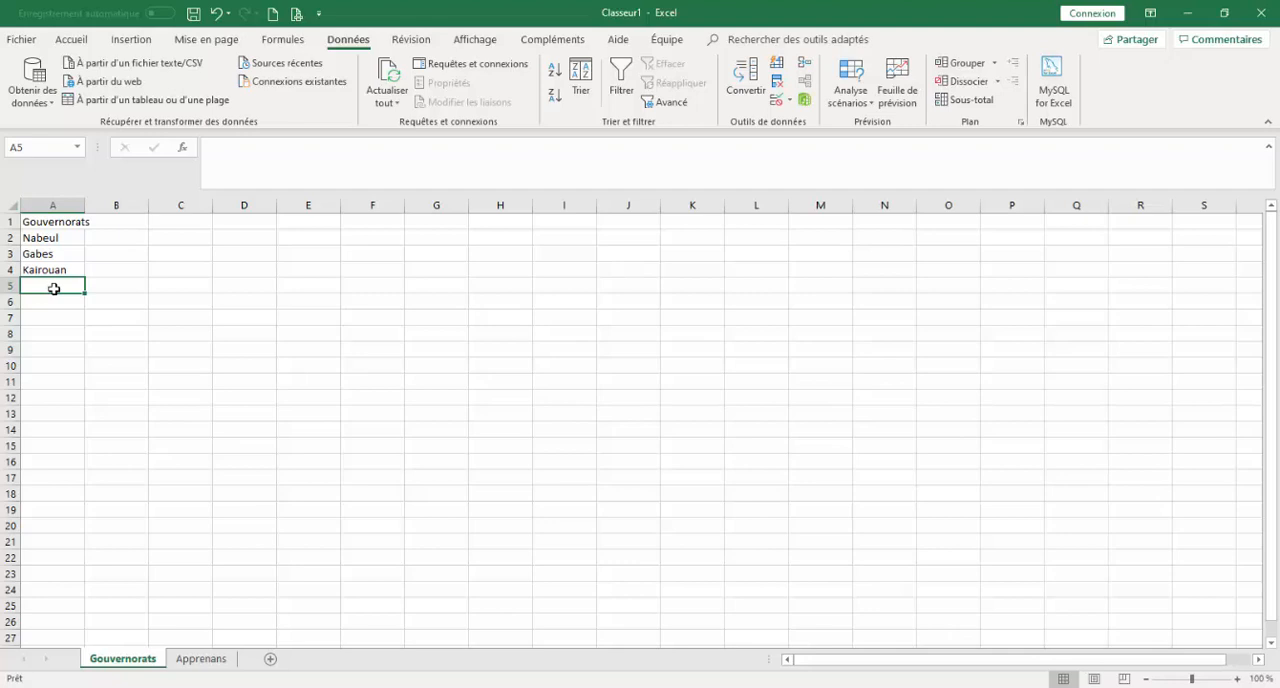
pyautogui.write('ouiiu')
pyautogui.click(78, 320)
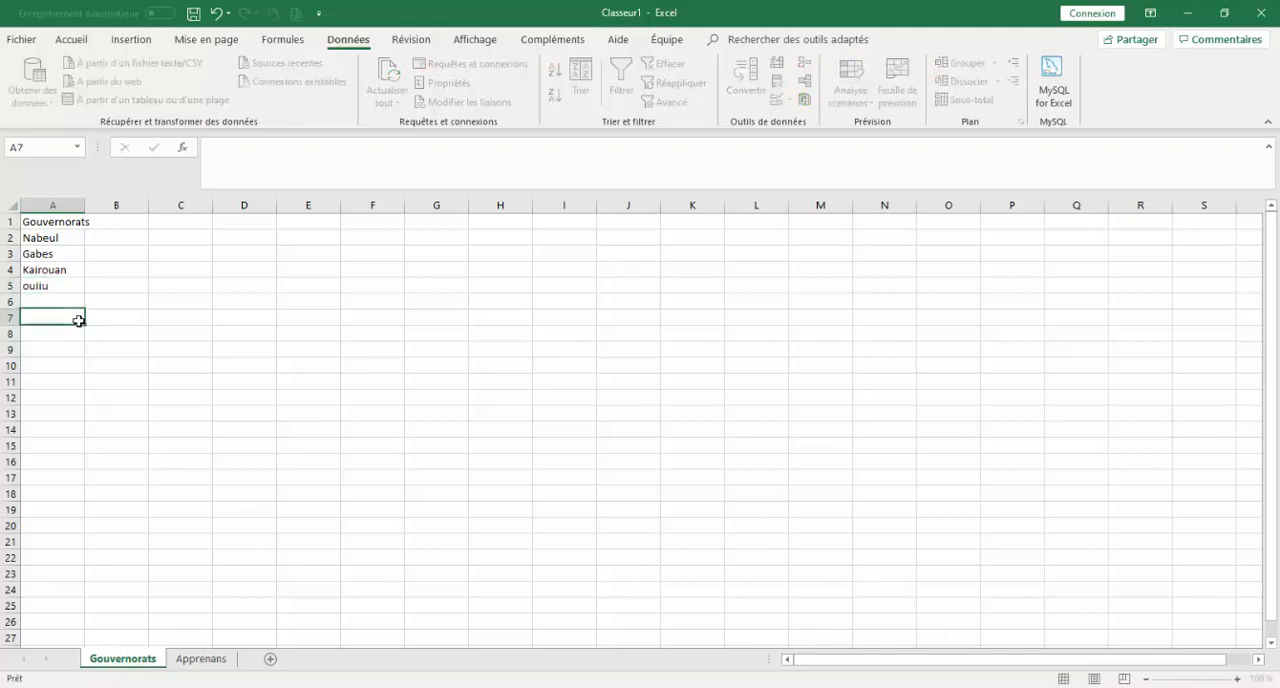
# Check on the Apprenans sheet whether the dropdown in B4 offers the added test value.
pyautogui.click(201, 660)
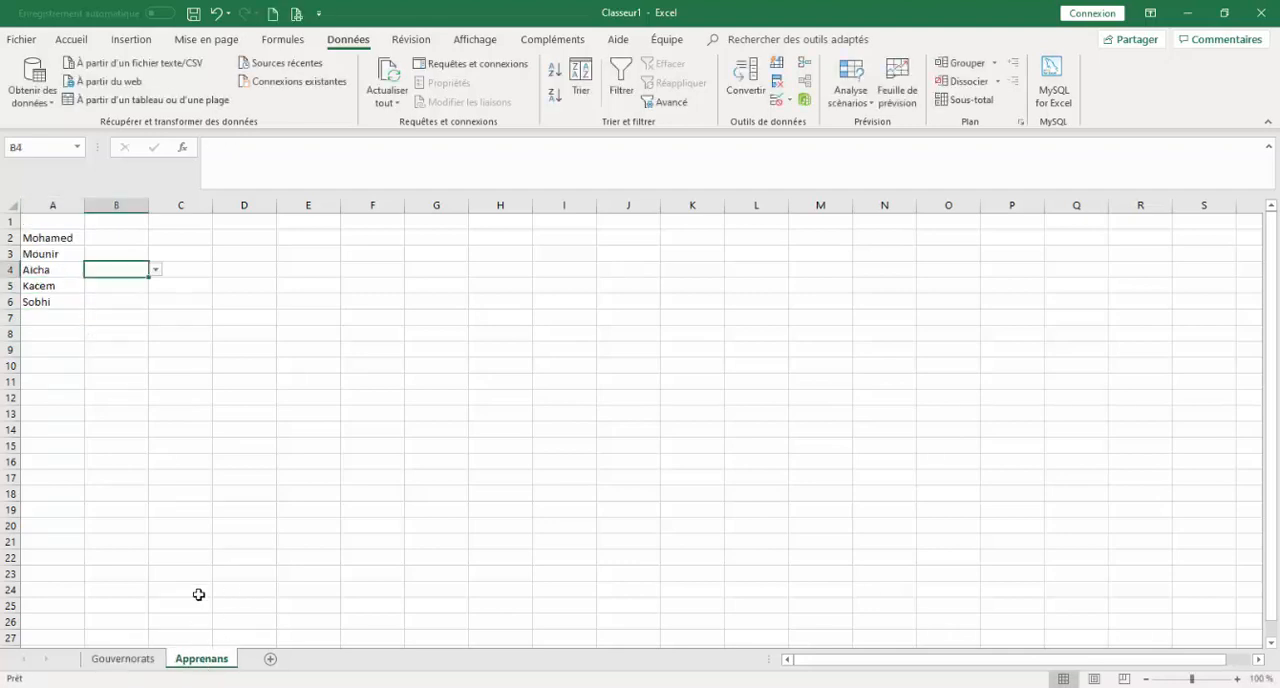
pyautogui.click(156, 269)
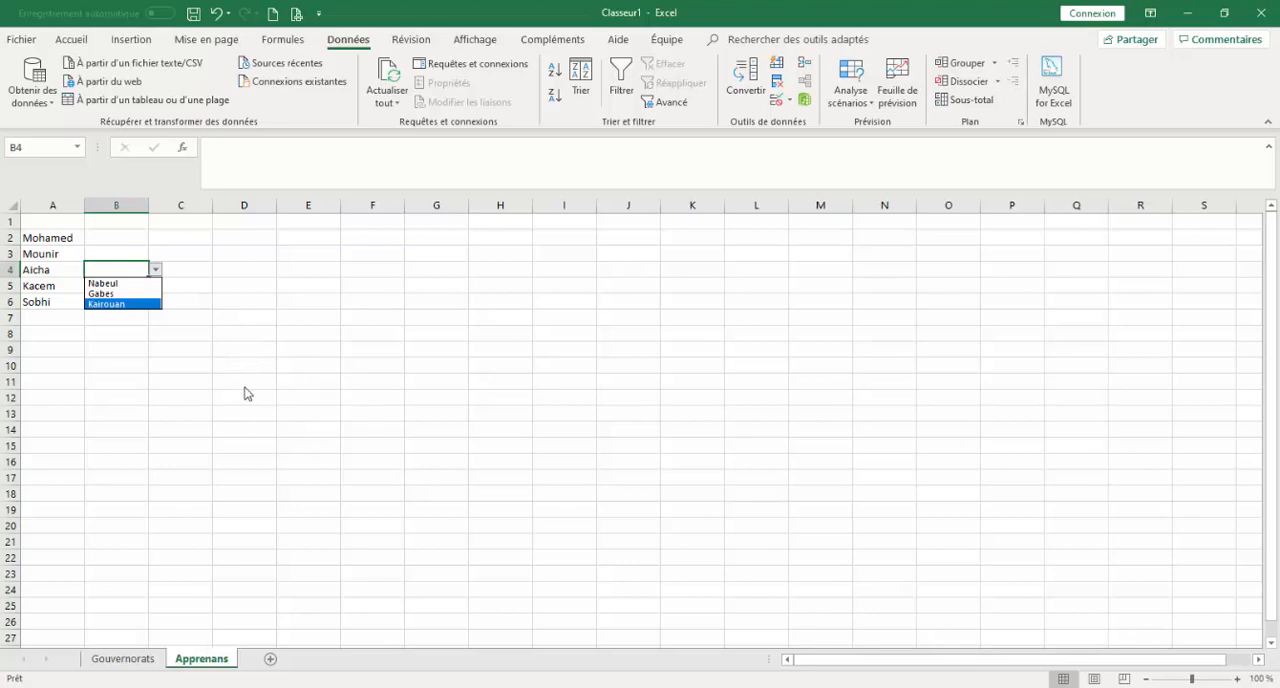
pyautogui.press('Escape')
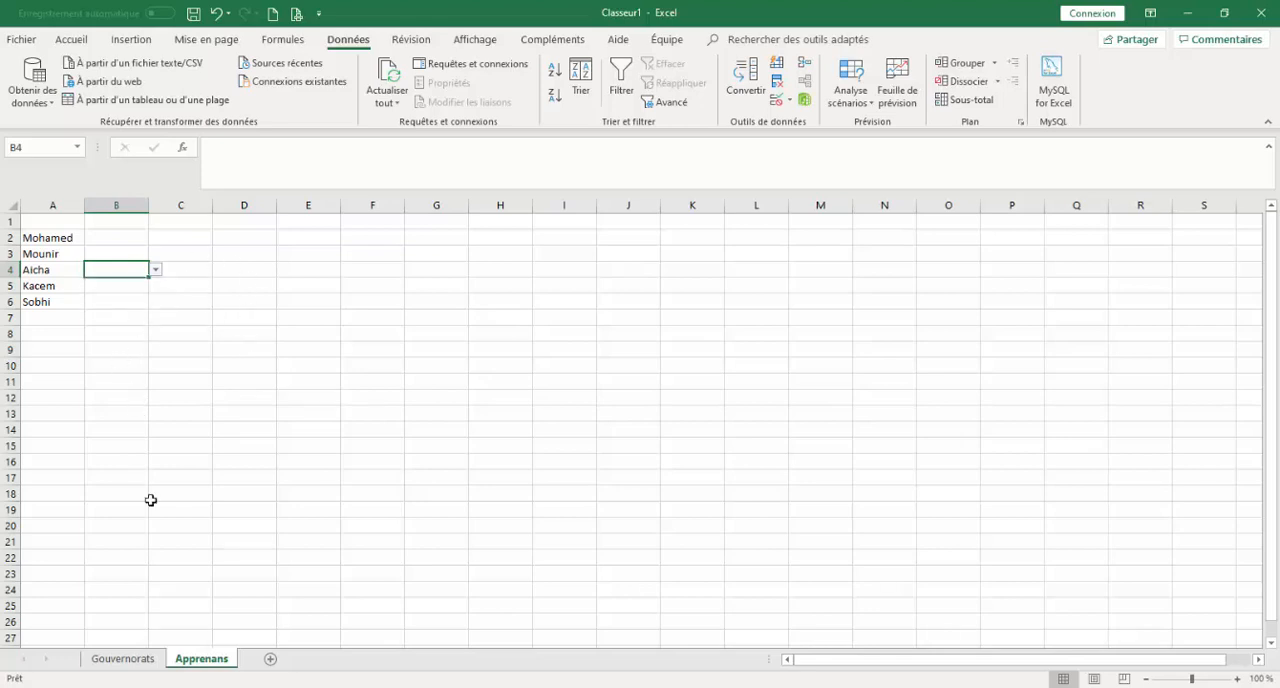
# Delete the test value ouiiu from A5 on the Gouvernorats sheet.
pyautogui.click(136, 661)
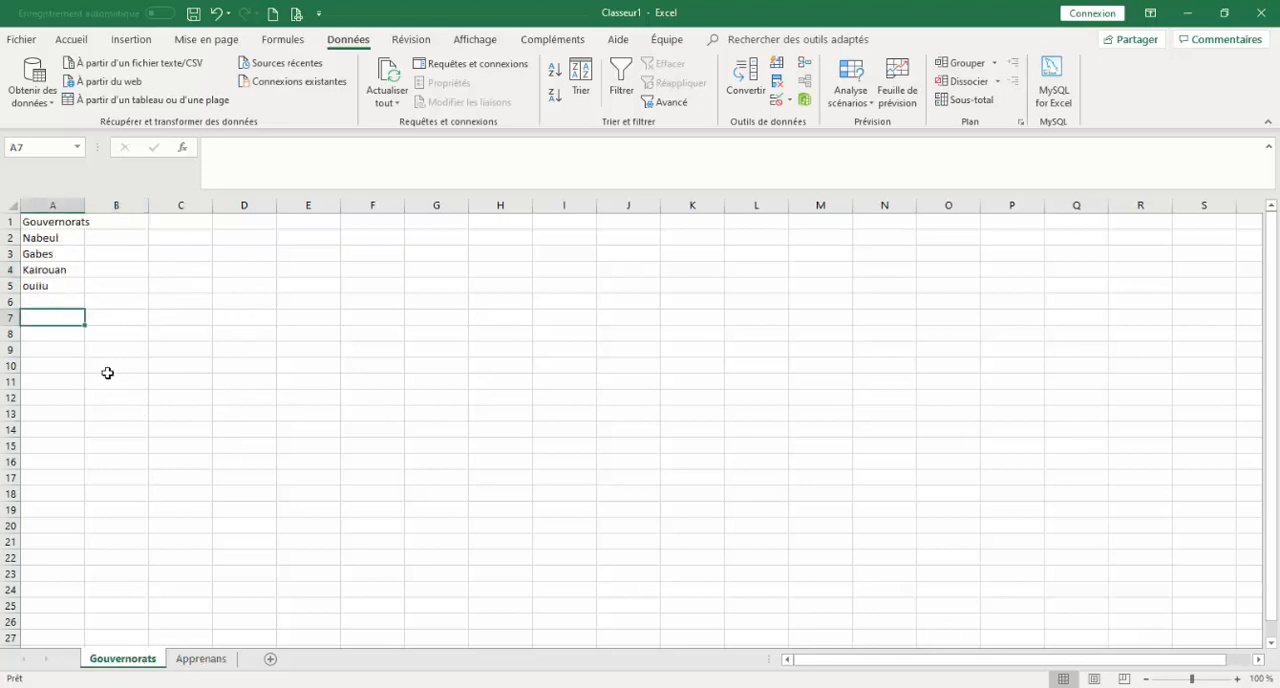
pyautogui.click(70, 285)
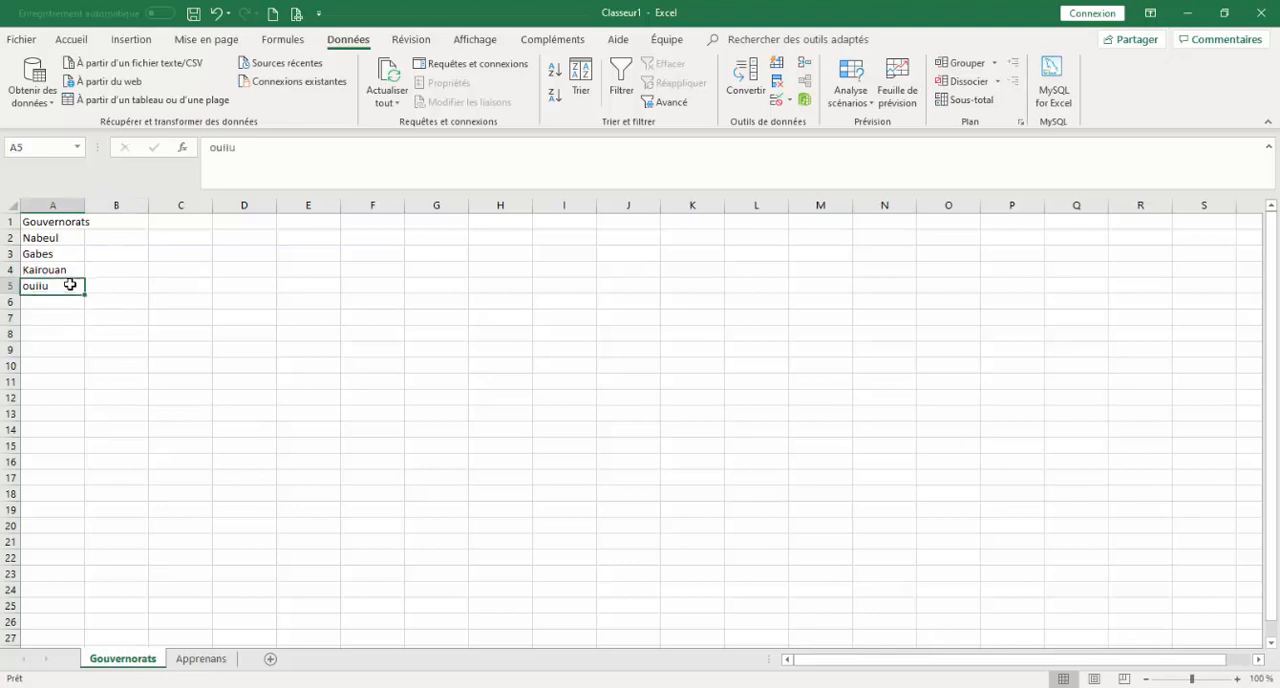
pyautogui.press('Delete')
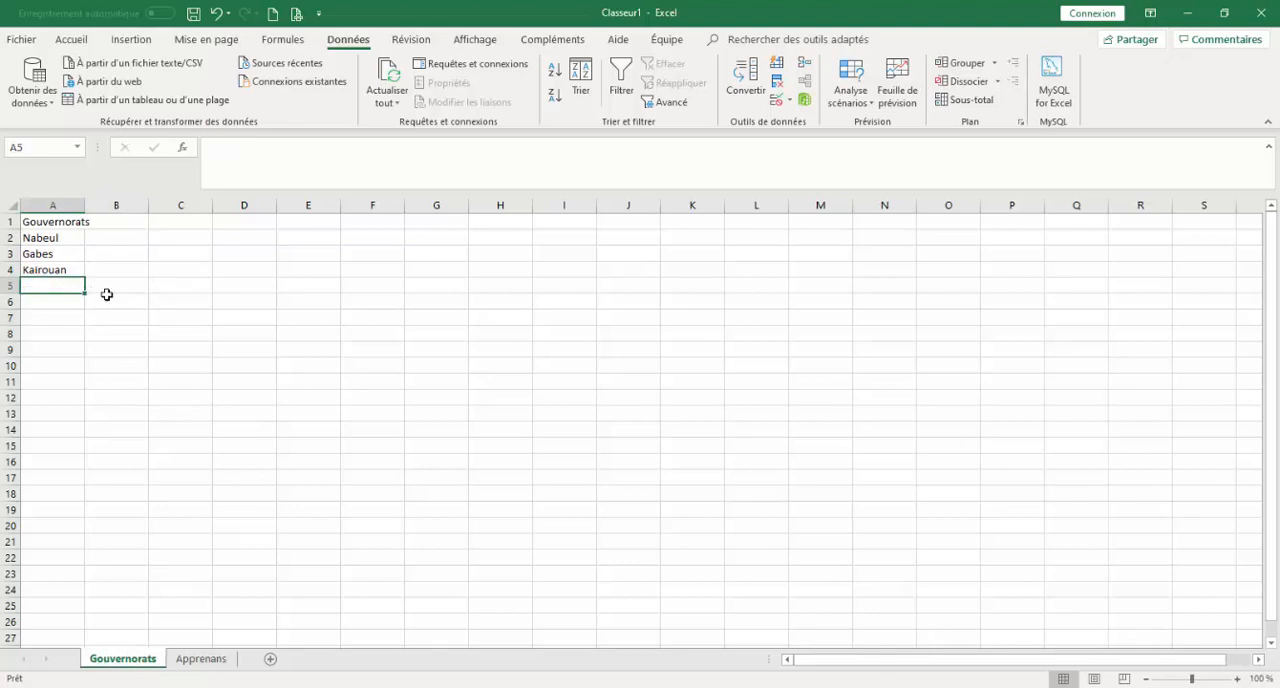
pyautogui.click(138, 316)
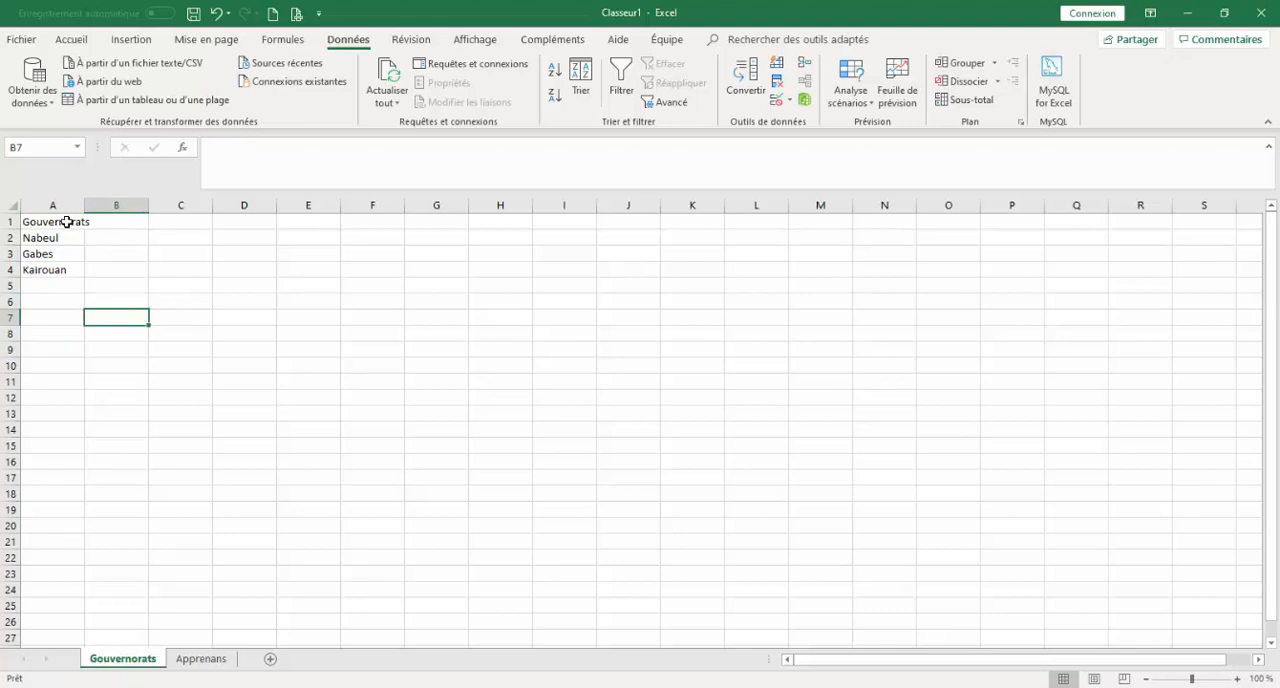
# Format A1:A4 on the Gouvernorats sheet as a table with headers in the style Bleu, Style de tableau moyen 2.
pyautogui.moveTo(66, 222); pyautogui.dragTo(75, 273)
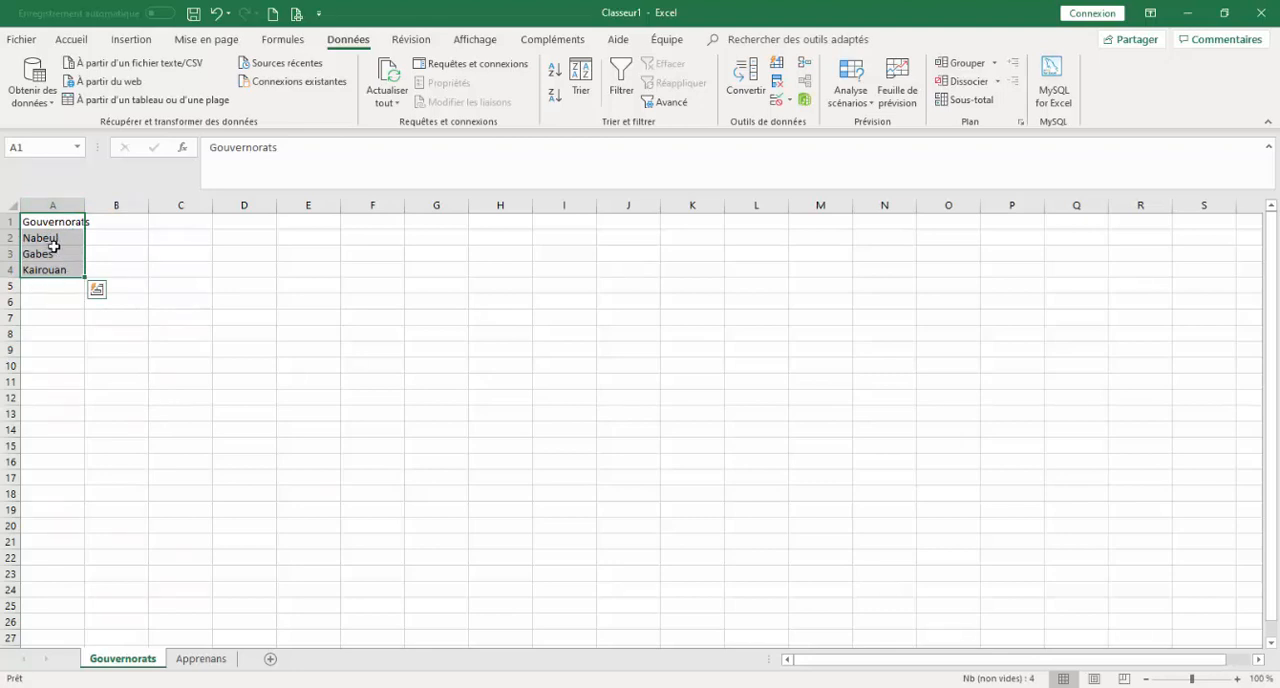
pyautogui.click(76, 39)
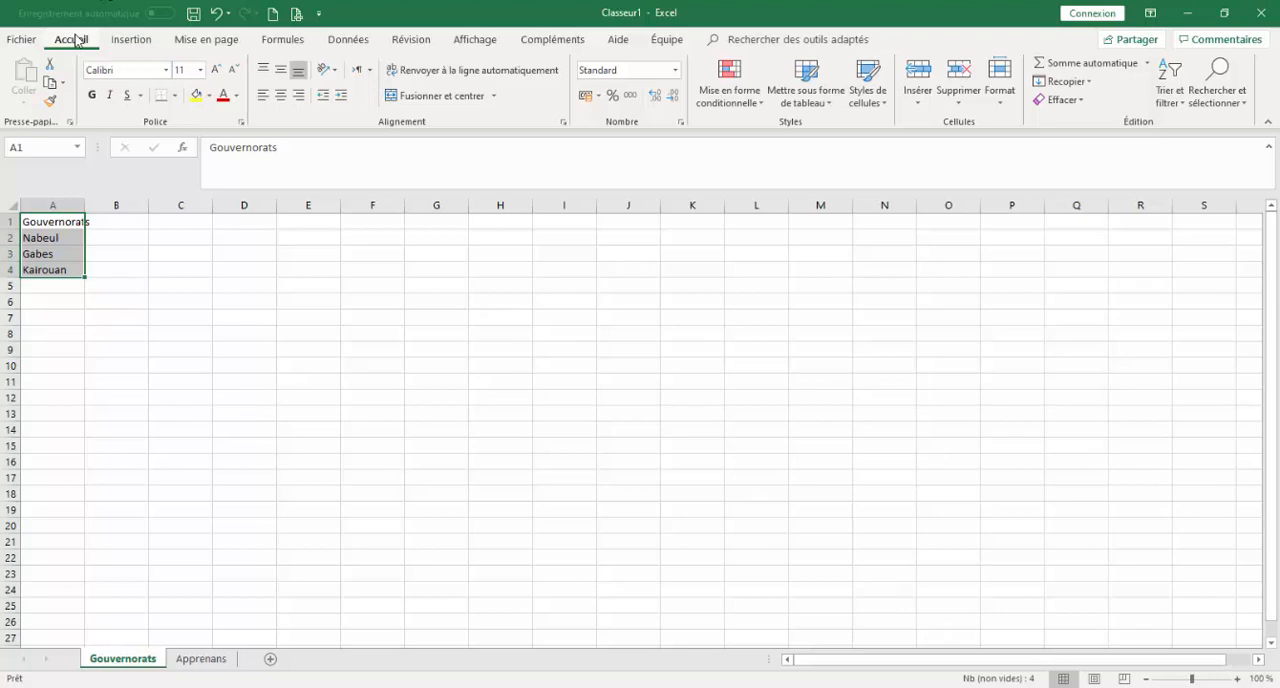
pyautogui.click(828, 104)
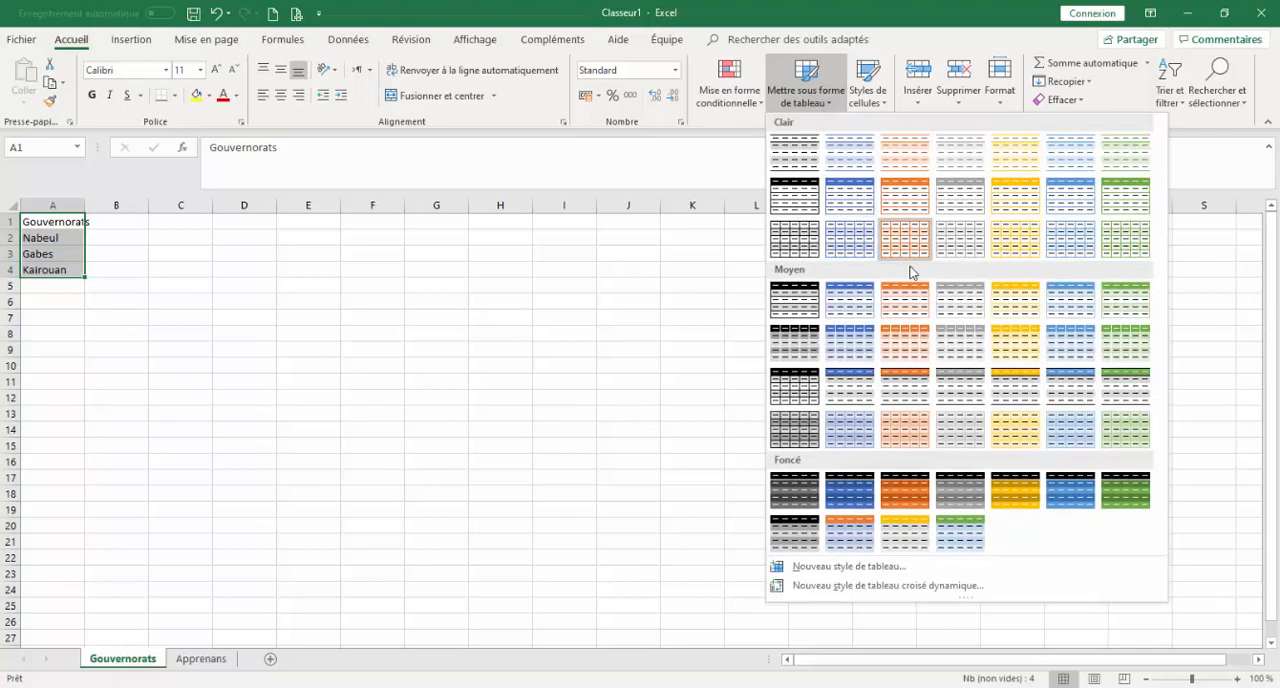
pyautogui.click(850, 303)
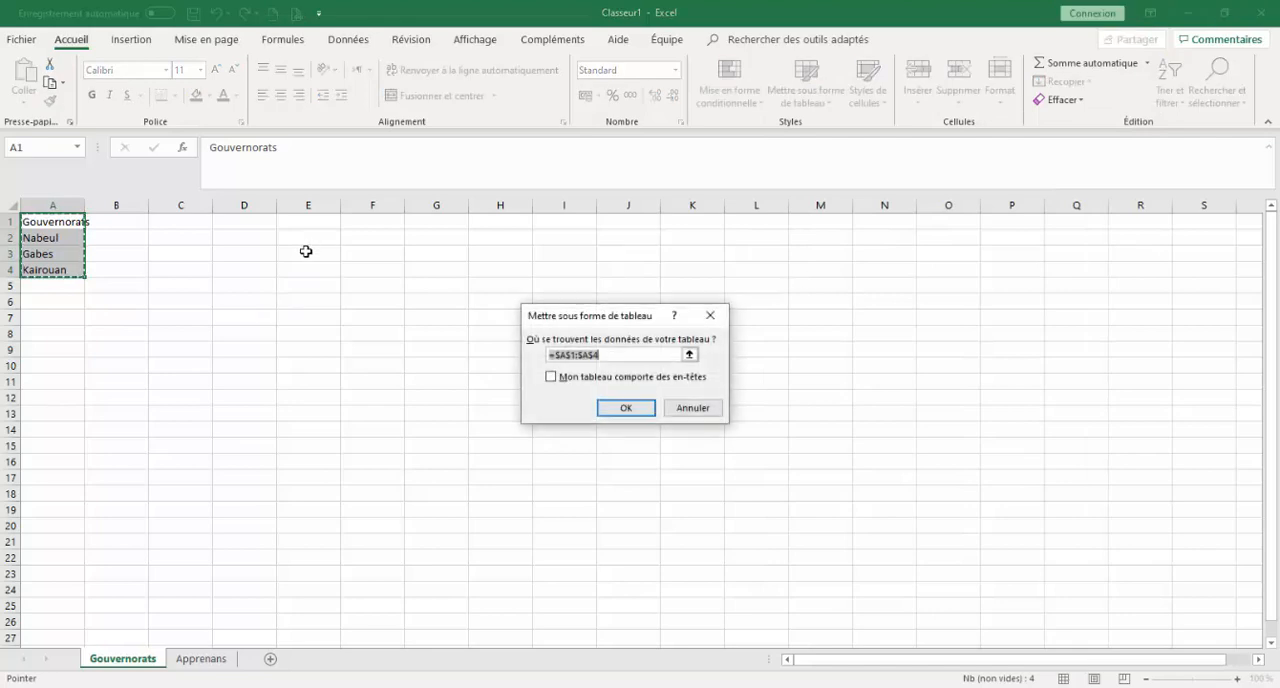
pyautogui.click(551, 378)
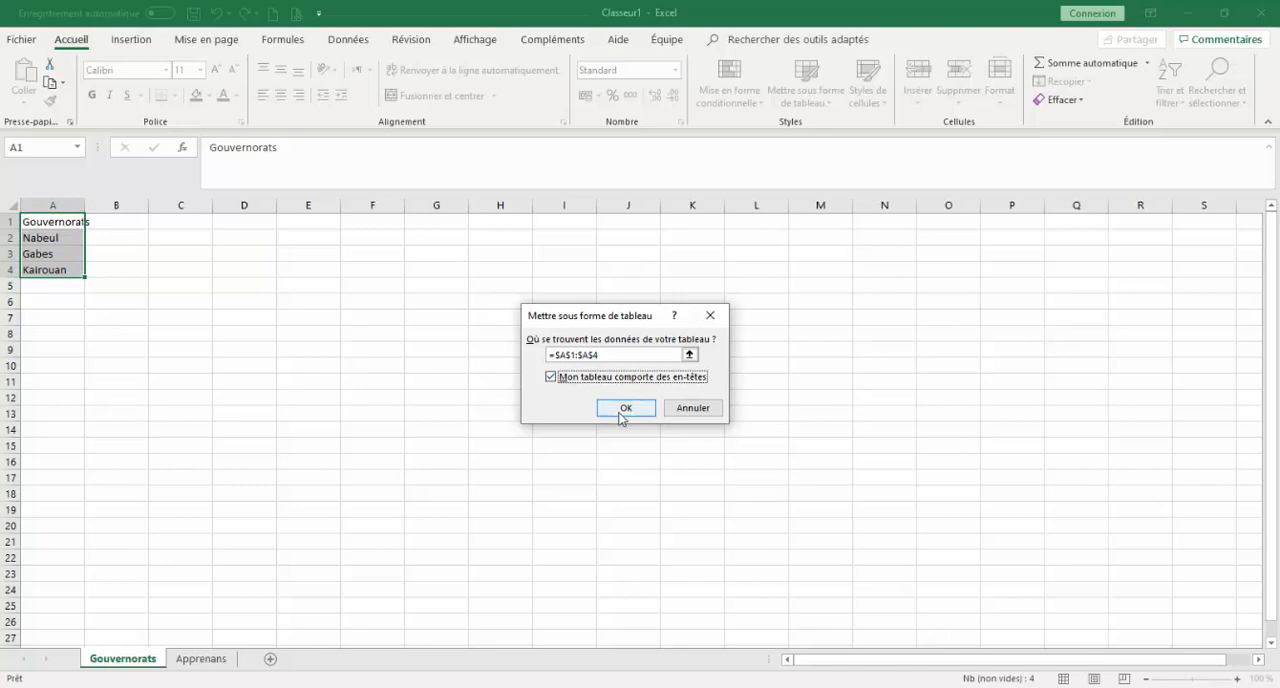
pyautogui.click(624, 410)
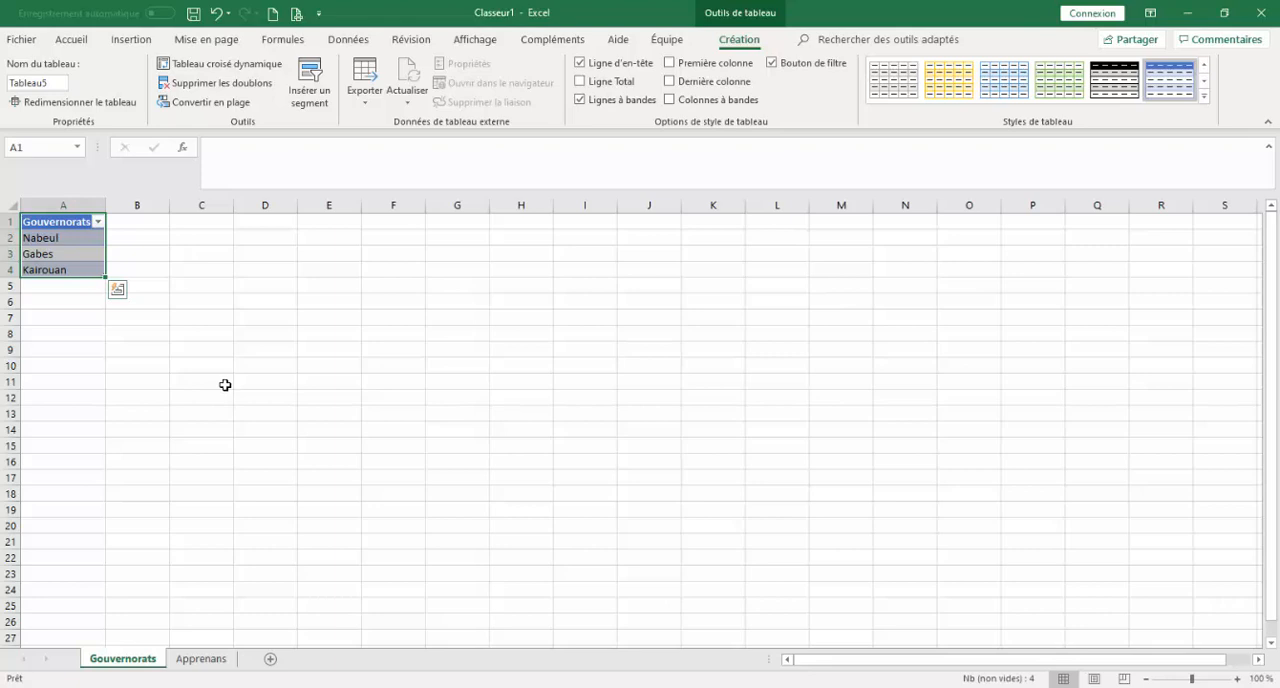
# Edit the list validation source of B2 on the Apprenans sheet, inserting indirect(" directly after the equals sign.
pyautogui.click(203, 658)
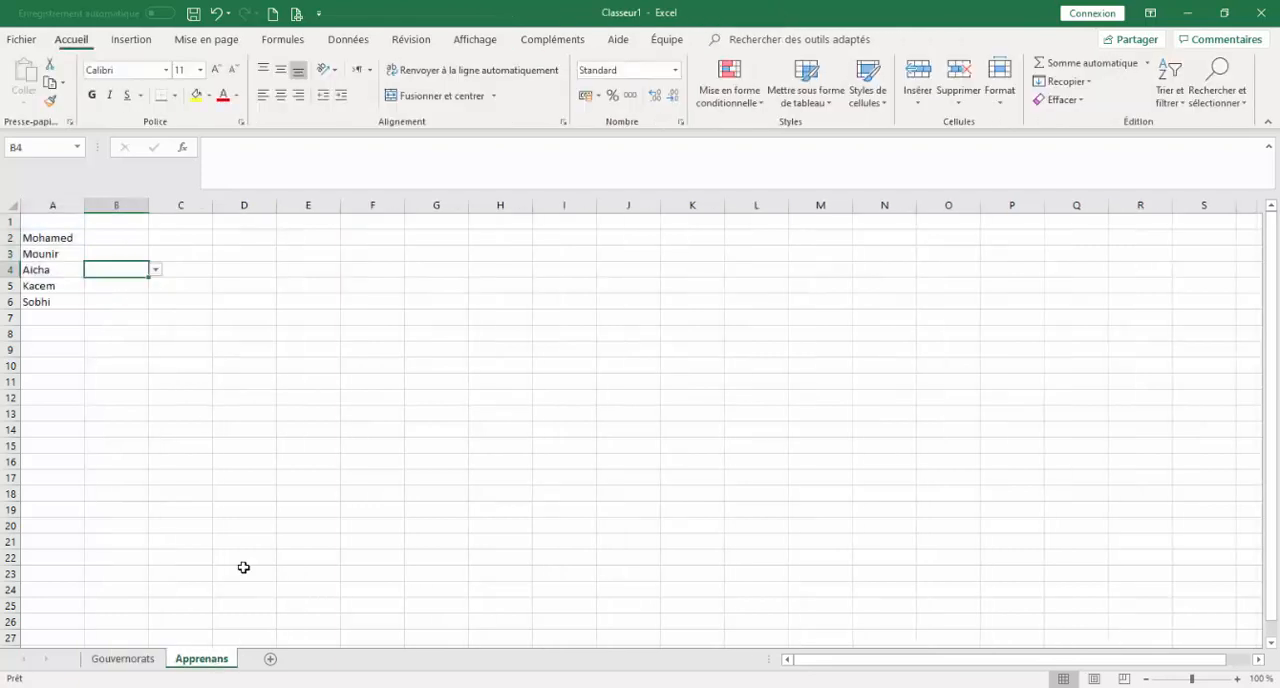
pyautogui.click(134, 240)
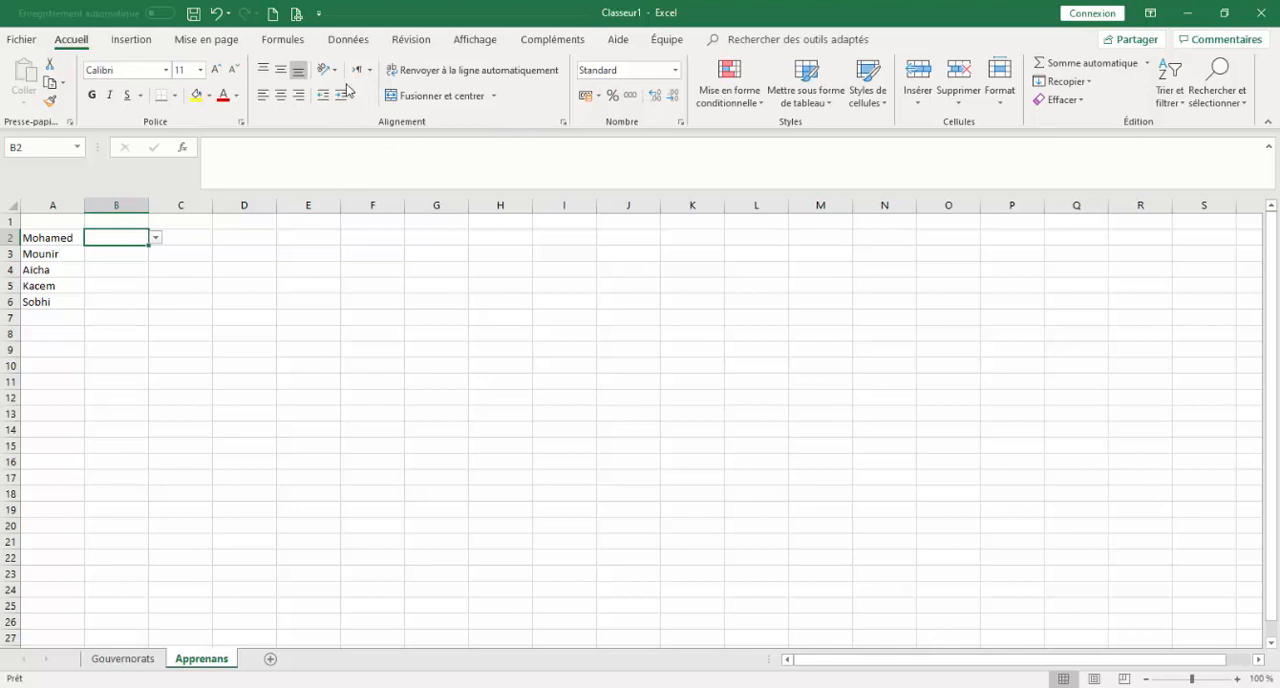
pyautogui.click(349, 40)
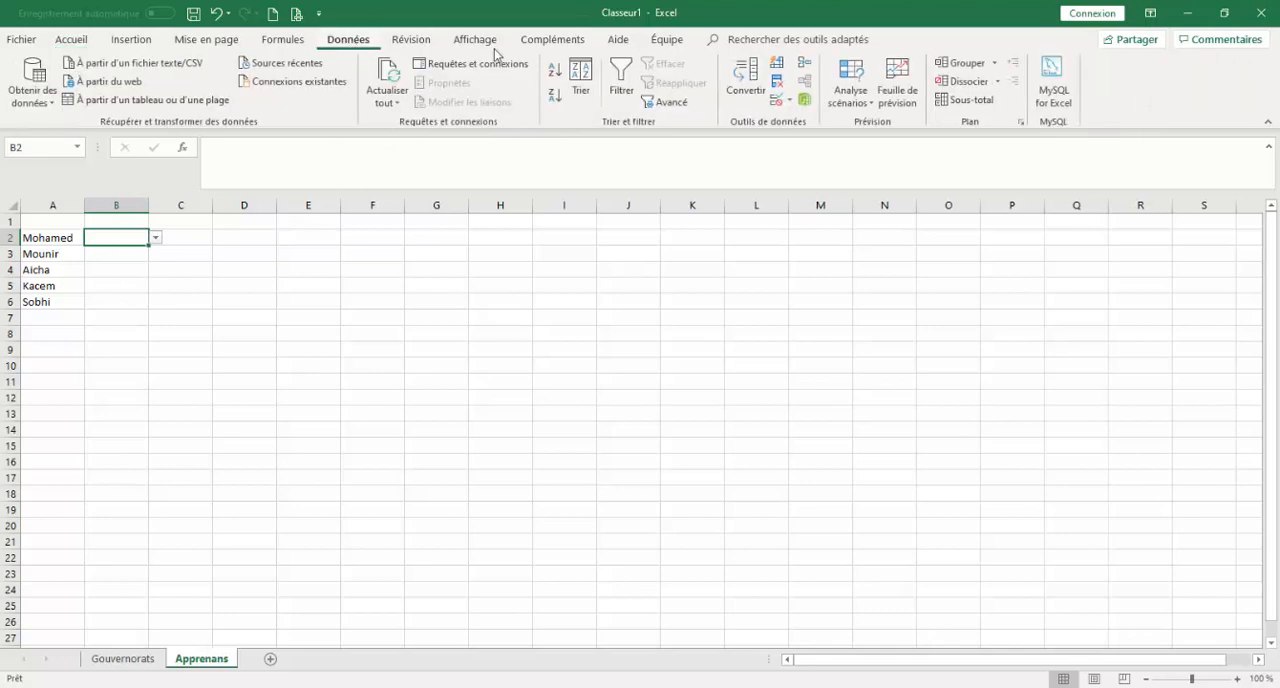
pyautogui.click(791, 102)
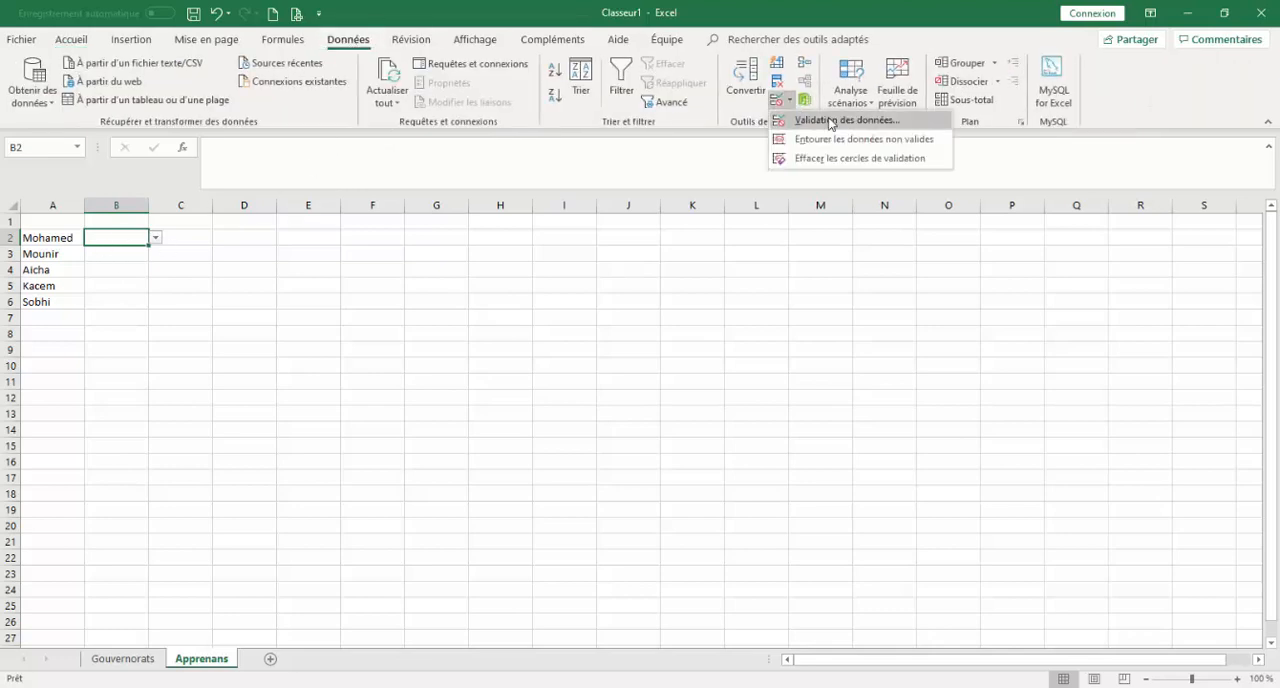
pyautogui.click(830, 121)
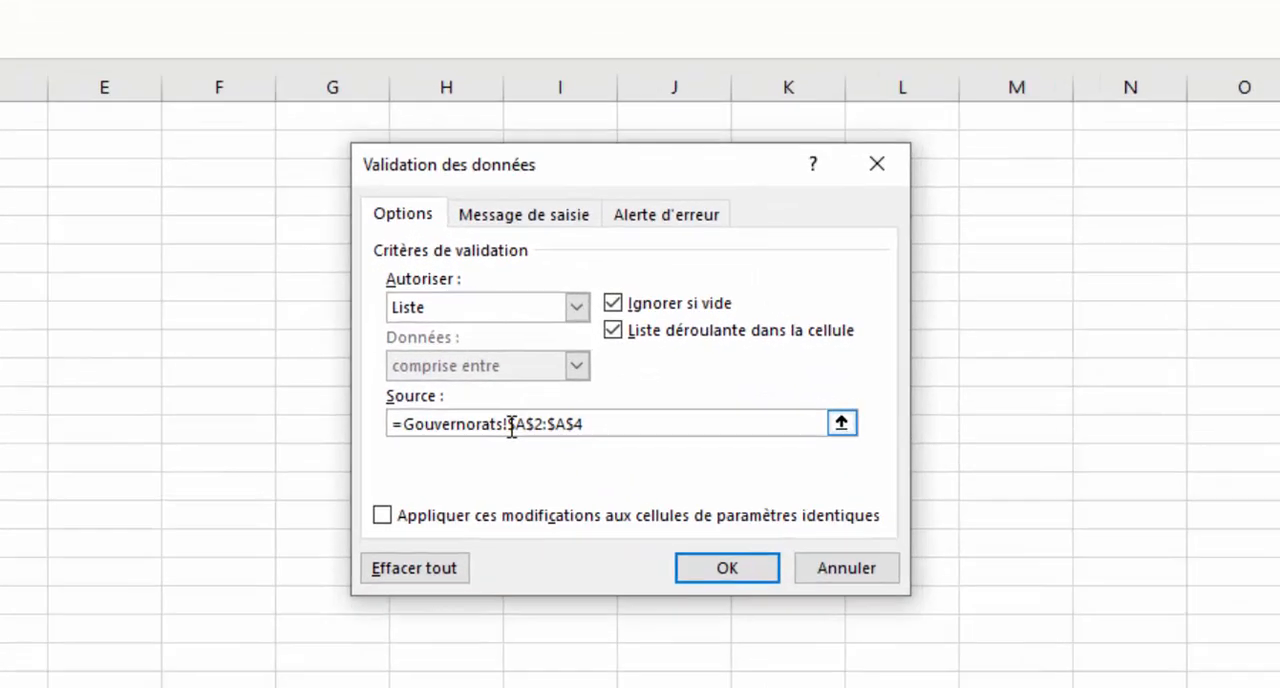
pyautogui.moveTo(557, 395); pyautogui.dragTo(600, 394)
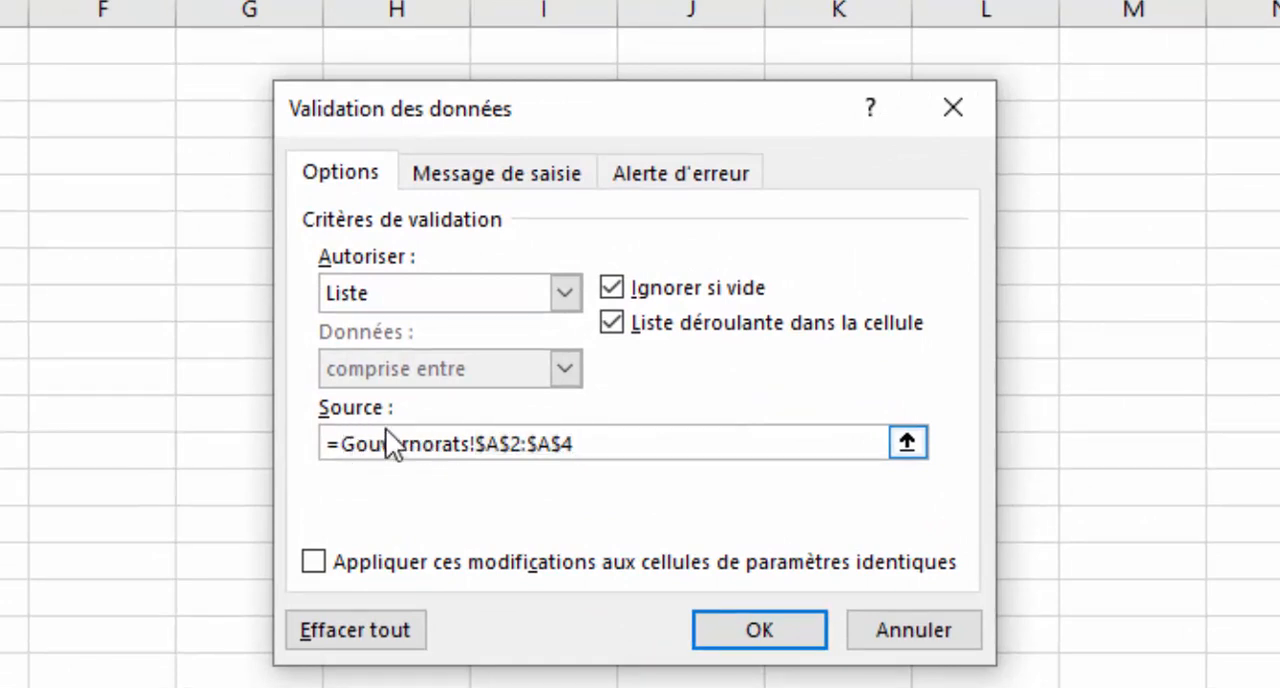
pyautogui.write('indi')
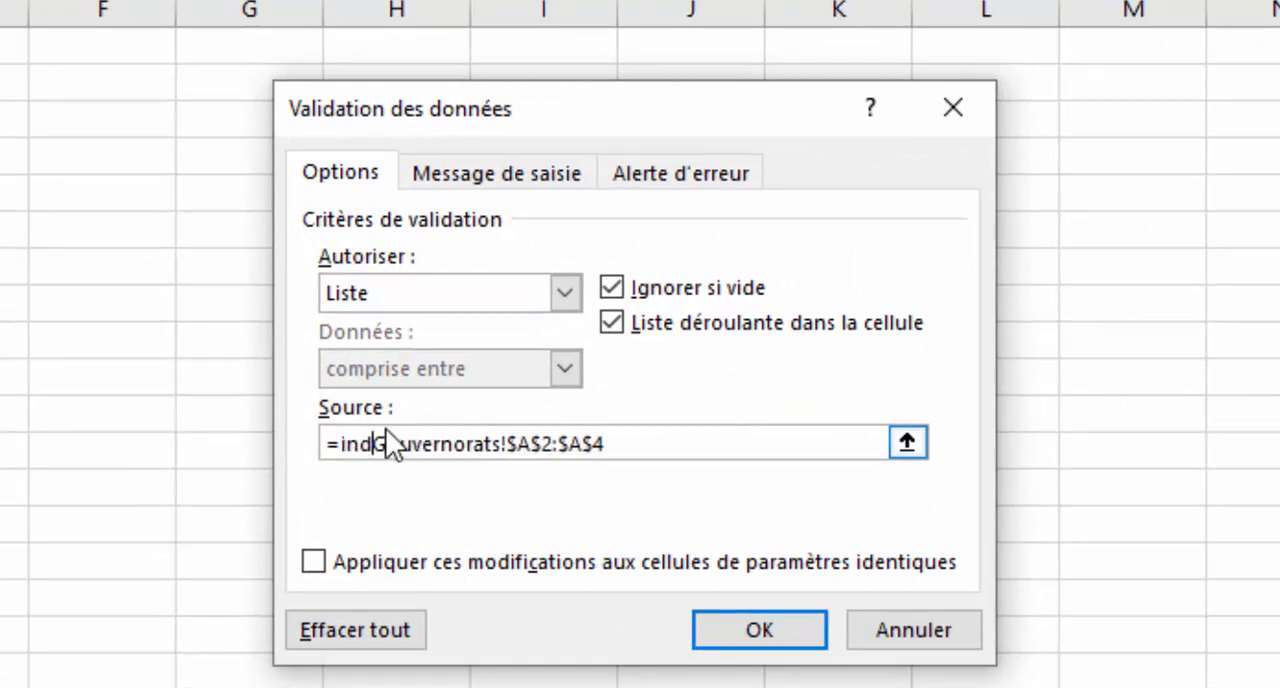
pyautogui.write('rect(')
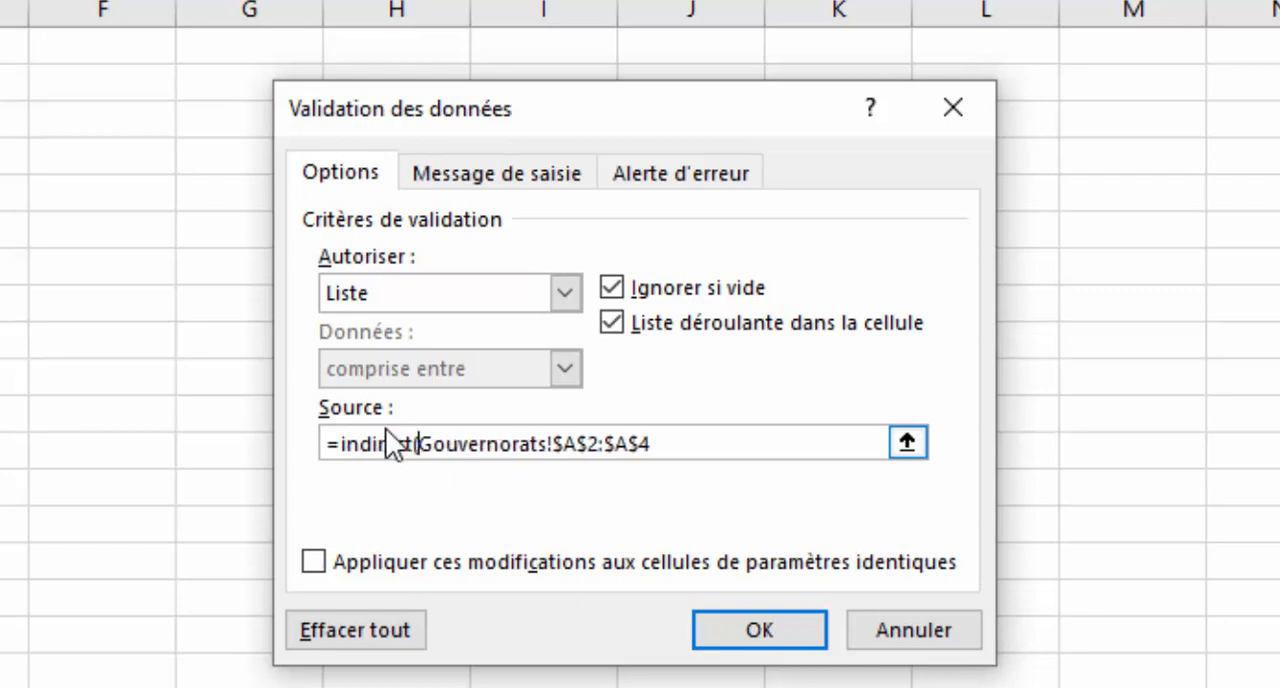
pyautogui.write('"')
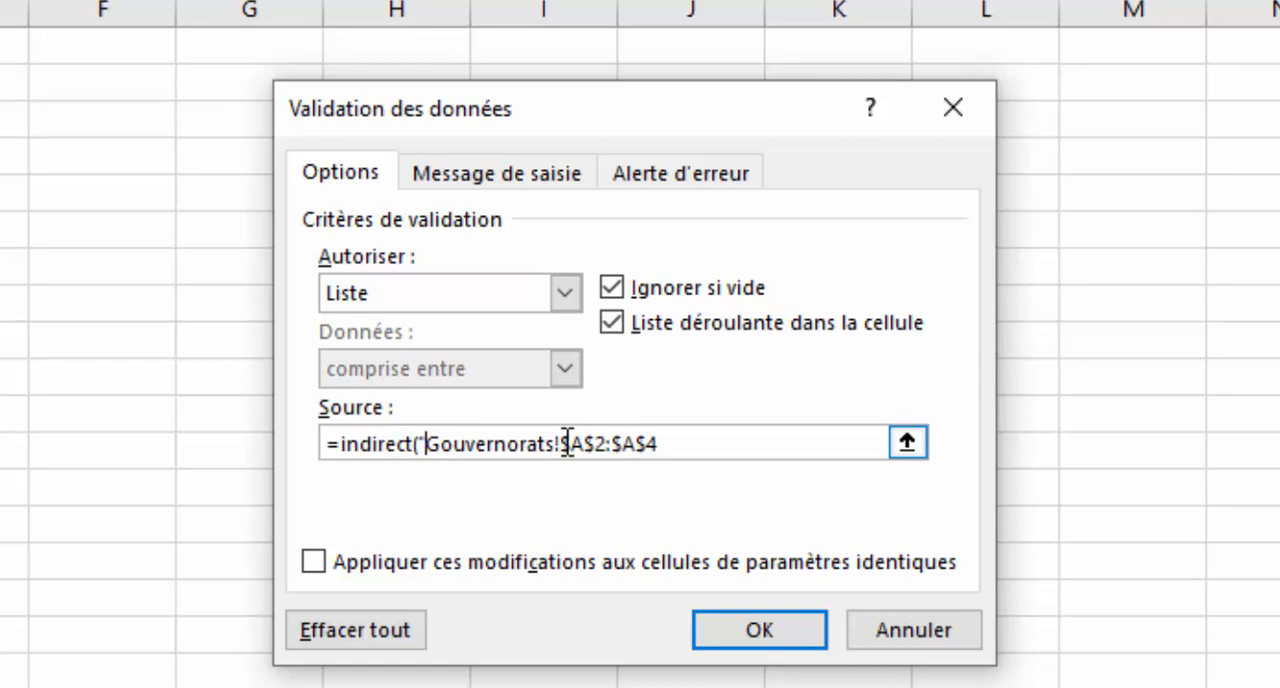
# Replace the cell range in the validation source with Tableau5[Gouvernorats]") to complete =indirect("Gouvernorats!Tableau5[Gouvernorats]") and apply it.
pyautogui.moveTo(567, 442); pyautogui.dragTo(668, 442)
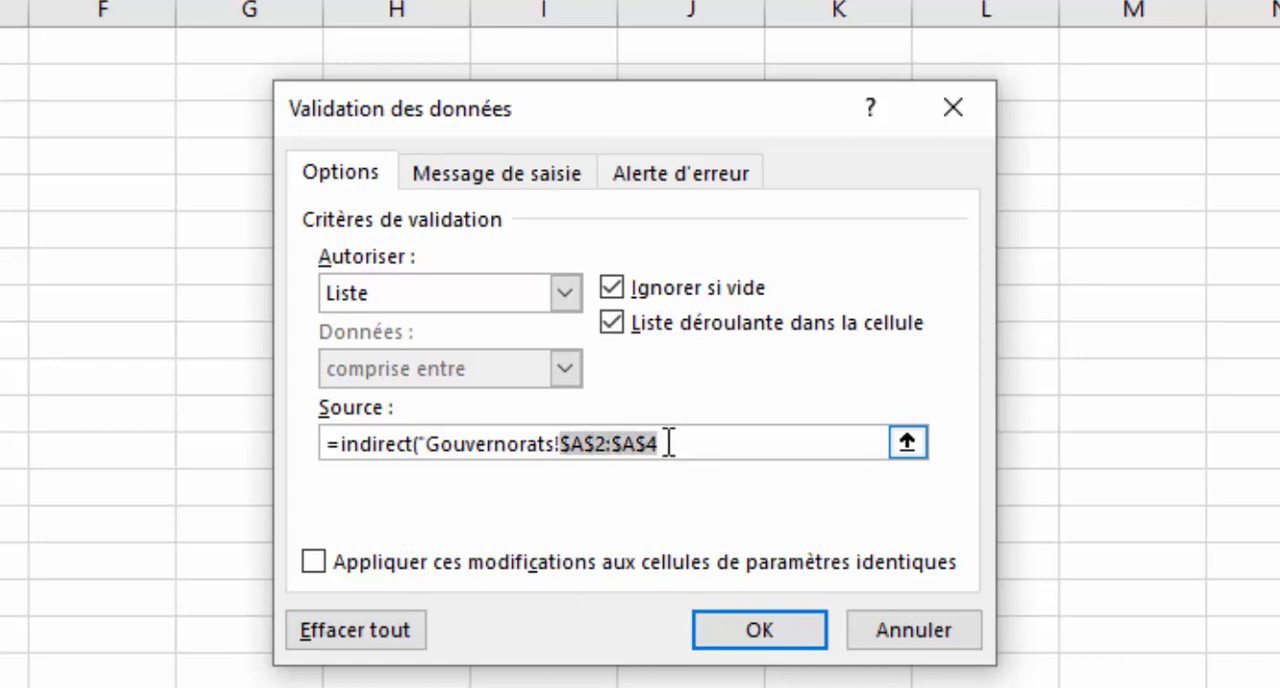
pyautogui.write('Ta')
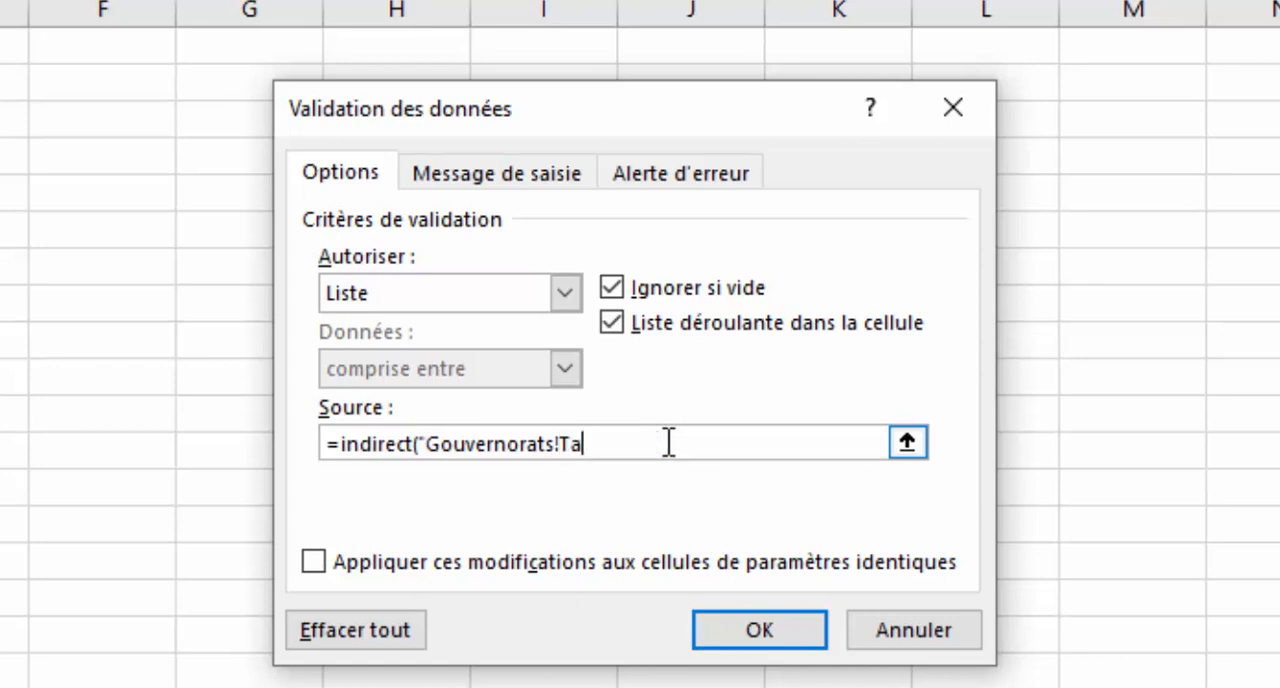
pyautogui.write('bleau5[')
pyautogui.write('Gouvernora')
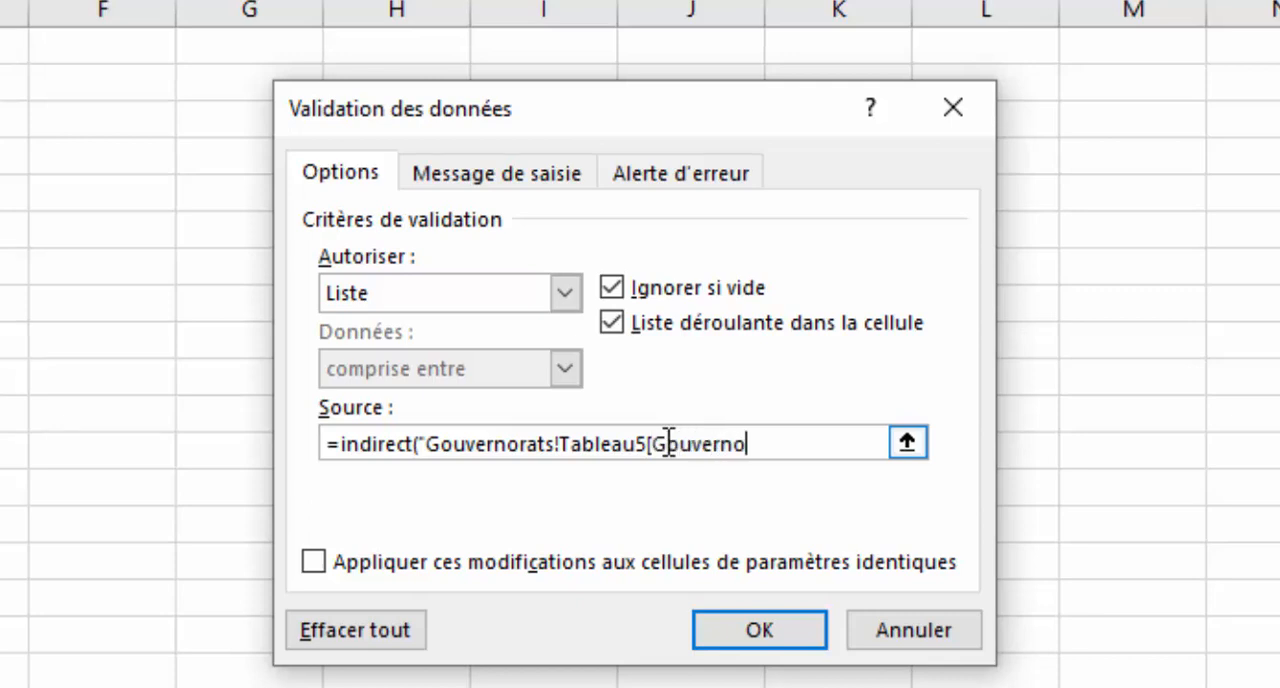
pyautogui.write('ts]")')
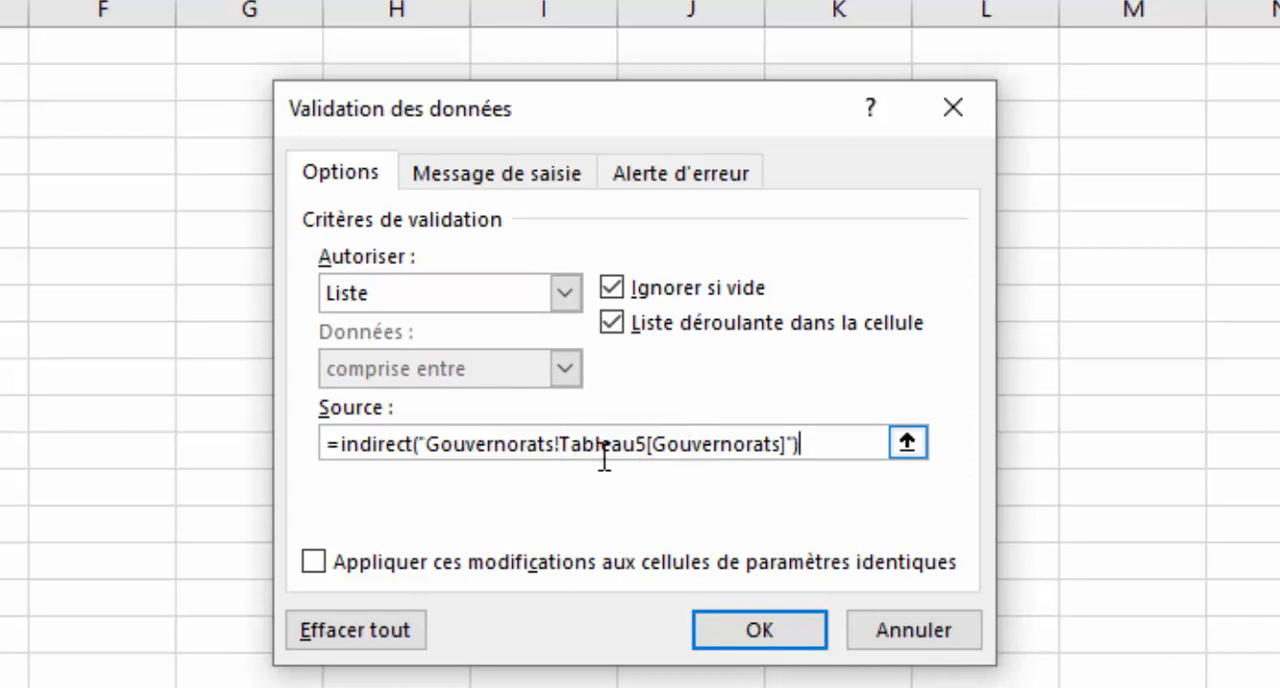
pyautogui.click(797, 640)
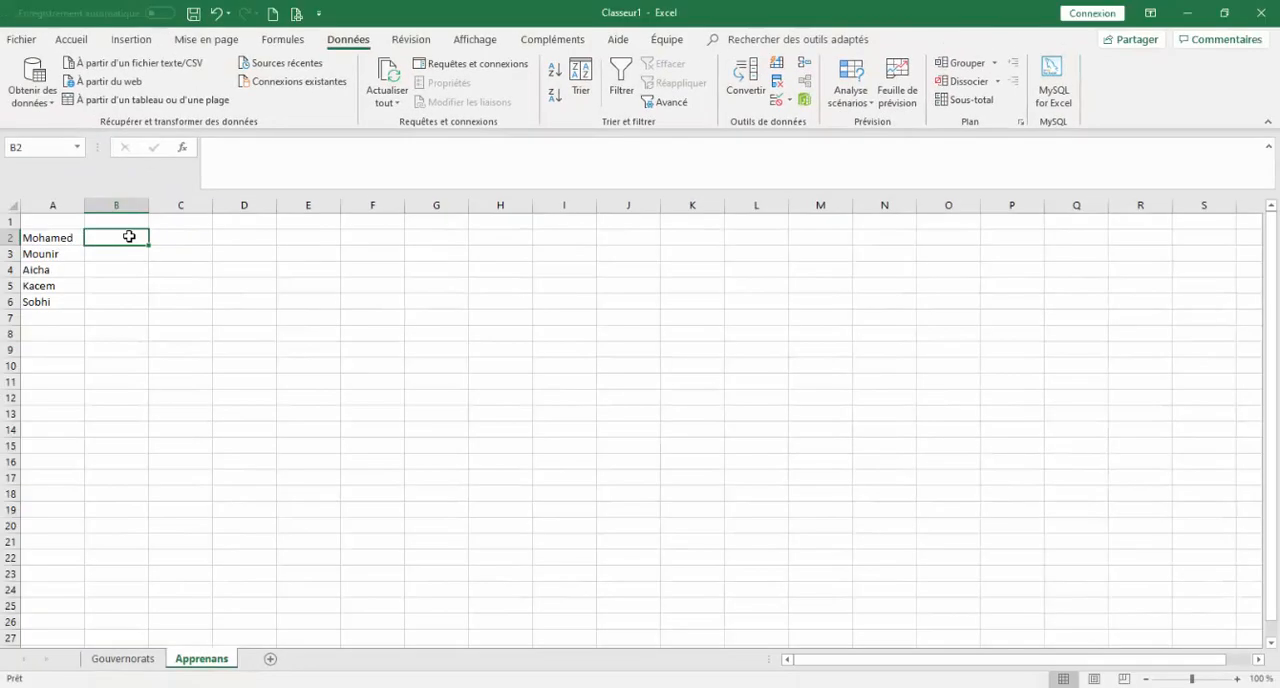
# Copy the validation from B2 down to B6 and check the dropdown choices in B2.
pyautogui.click(97, 223)
pyautogui.click(182, 252)
pyautogui.moveTo(148, 246); pyautogui.dragTo(147, 300)
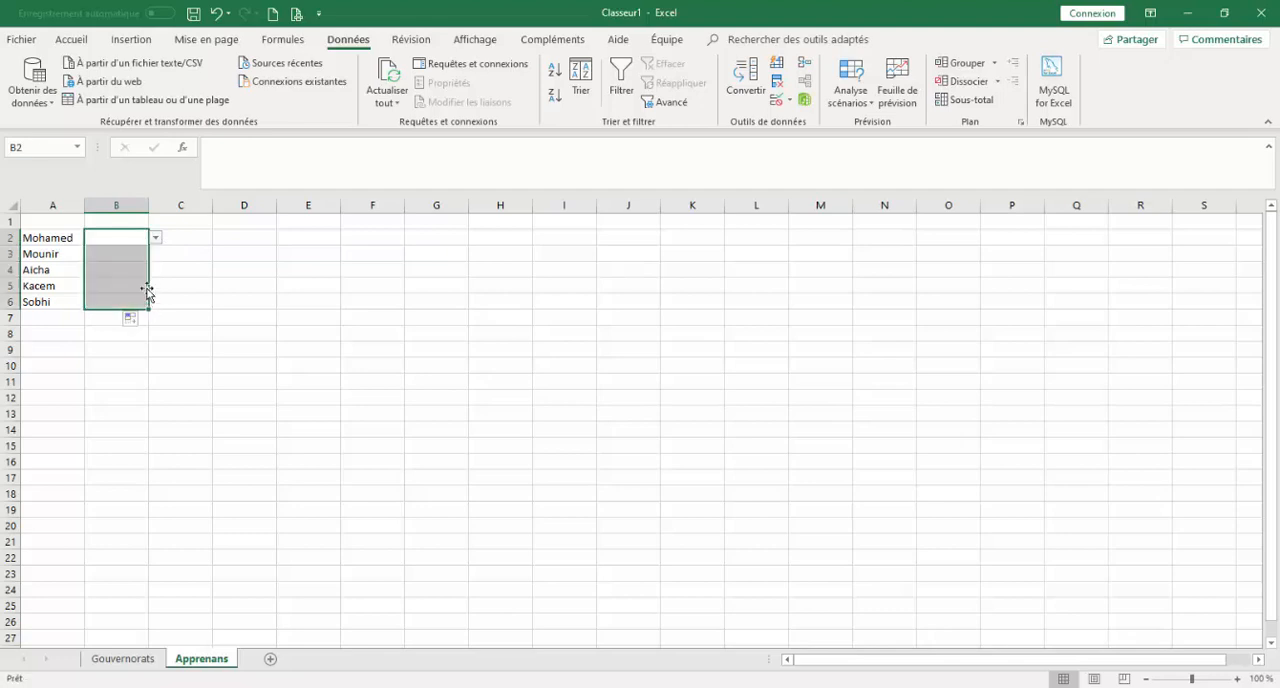
pyautogui.click(121, 239)
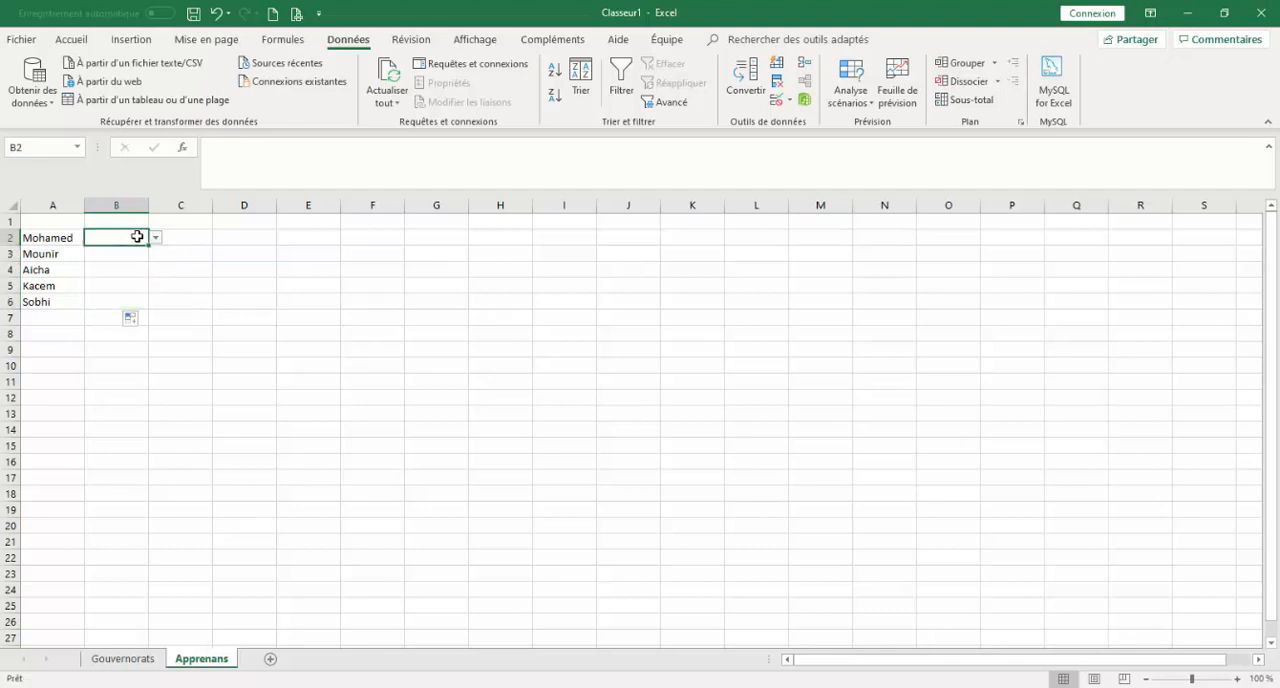
pyautogui.click(156, 237)
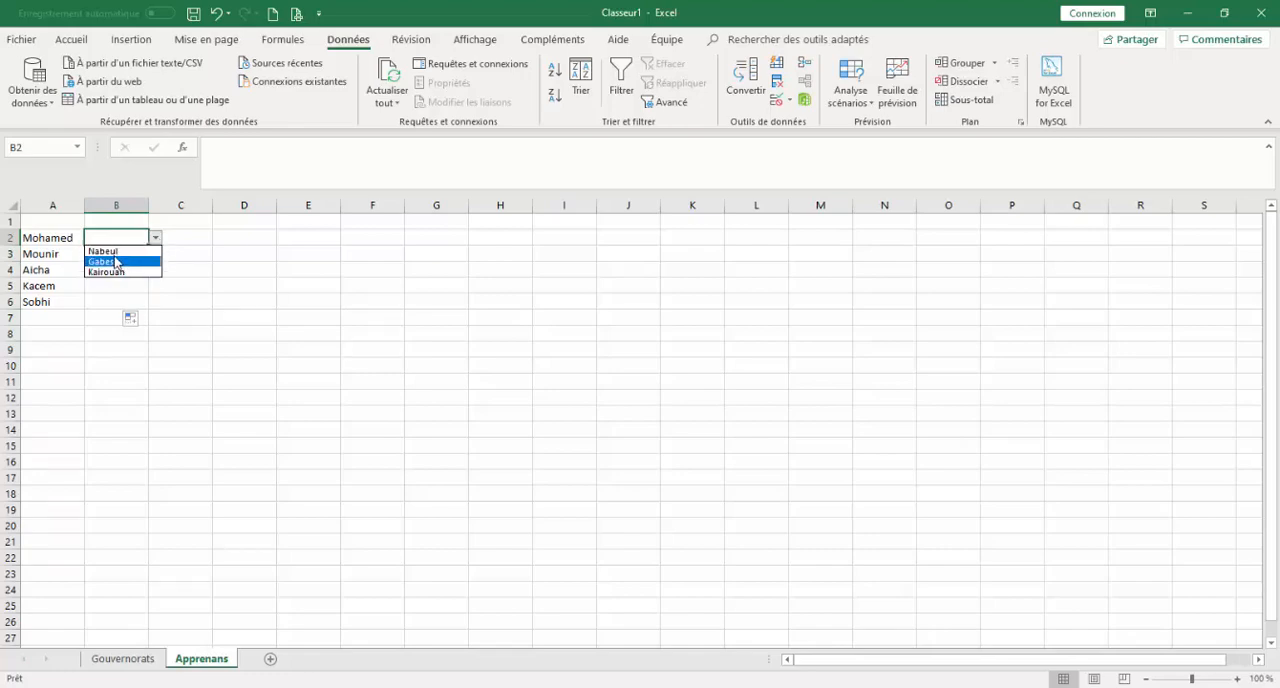
pyautogui.click(222, 297)
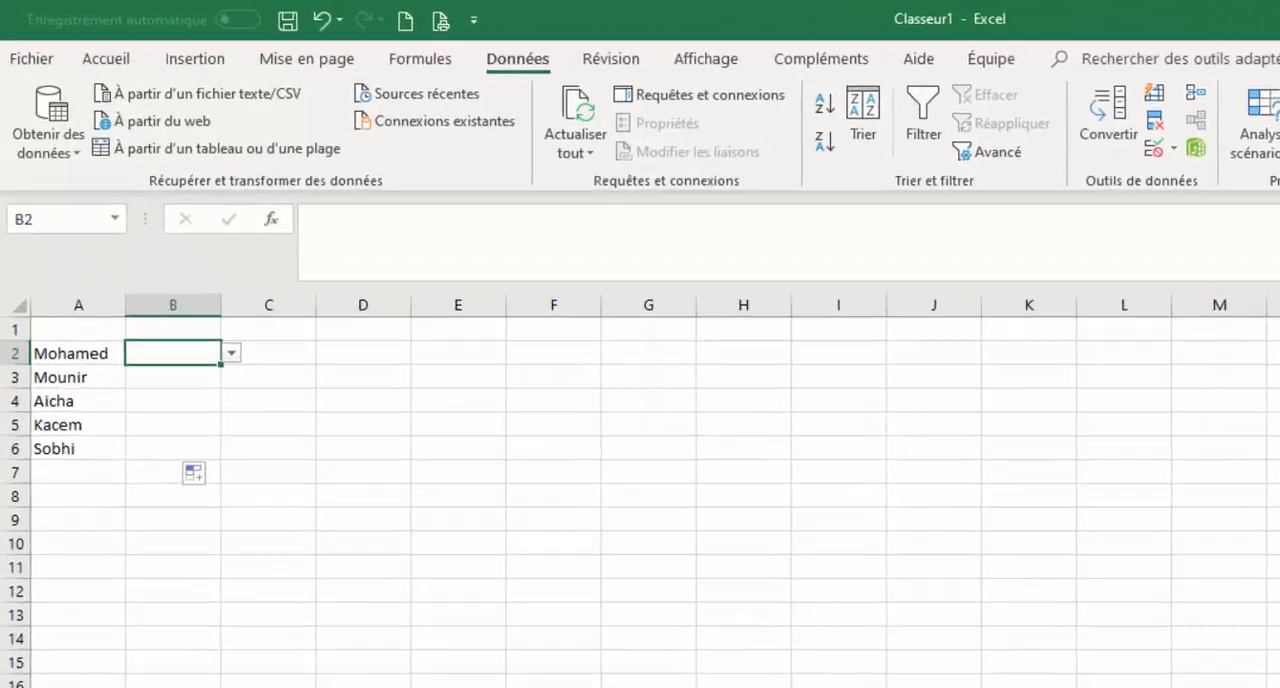
# Add Sousse in A5, directly below the table on the Gouvernorats sheet.
pyautogui.click(123, 659)
pyautogui.click(100, 505)
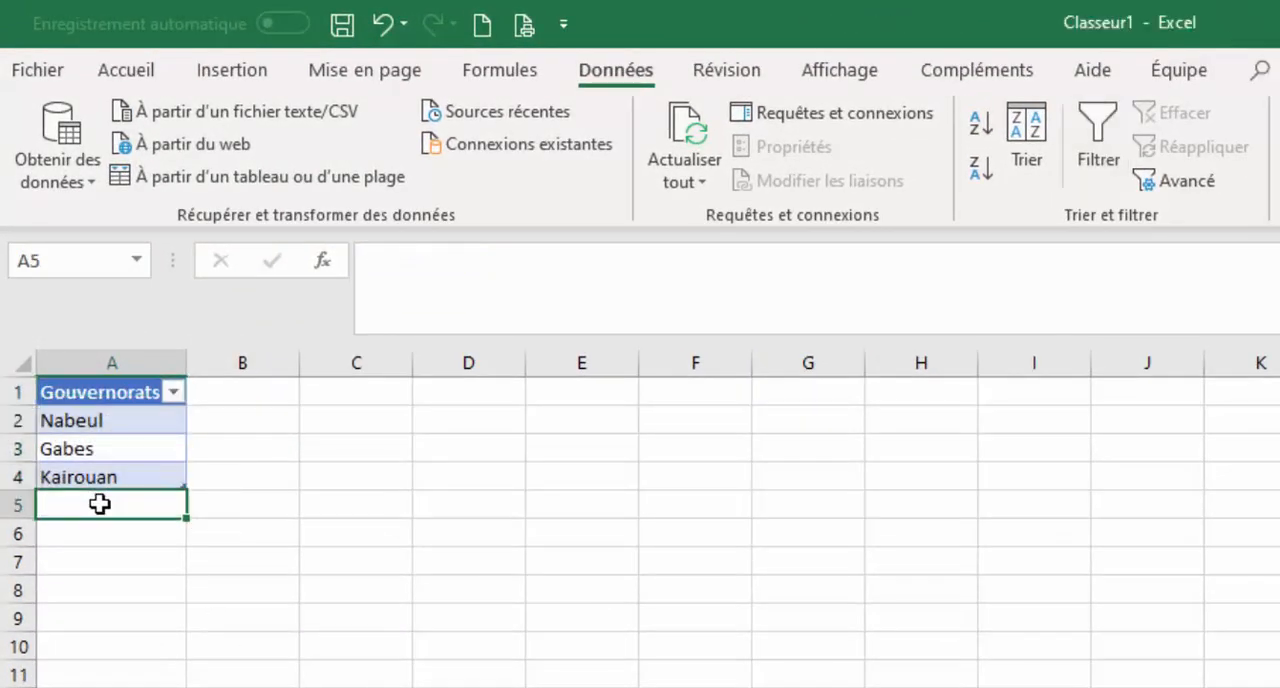
pyautogui.write('S')
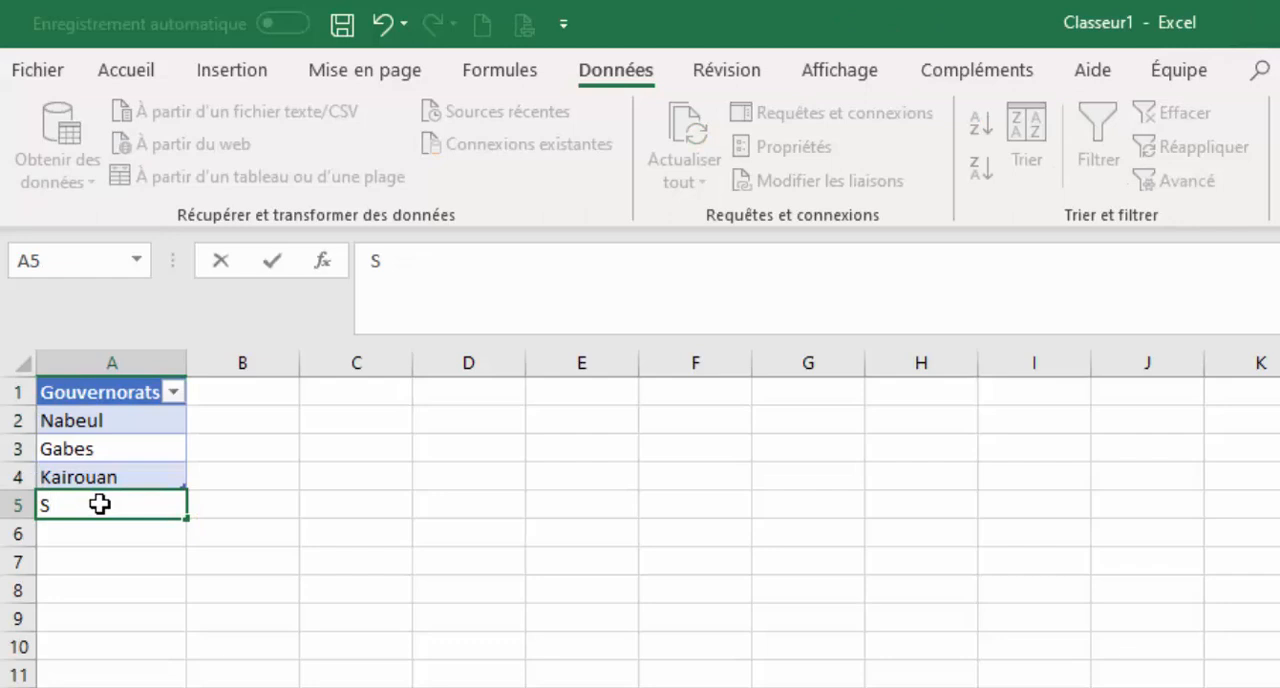
pyautogui.write('ousse')
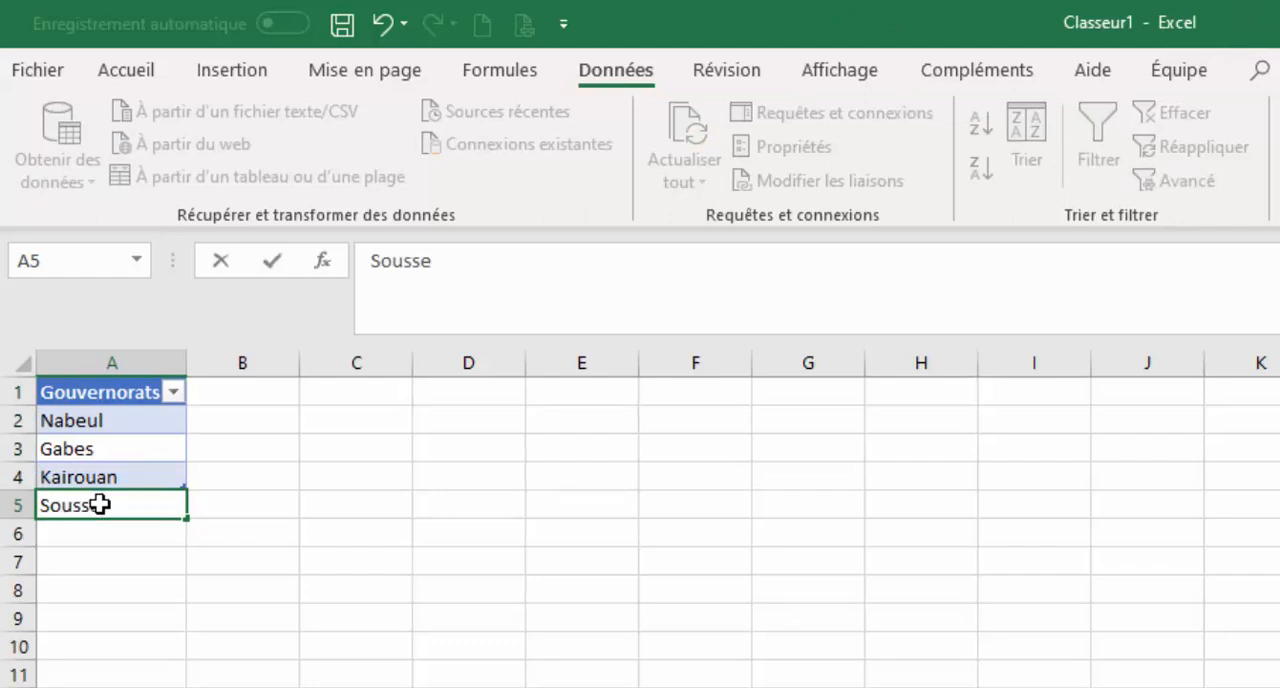
pyautogui.press('Return')
# Check on the Apprenans sheet whether the dropdown in B2 offers Sousse.
pyautogui.click(346, 672)
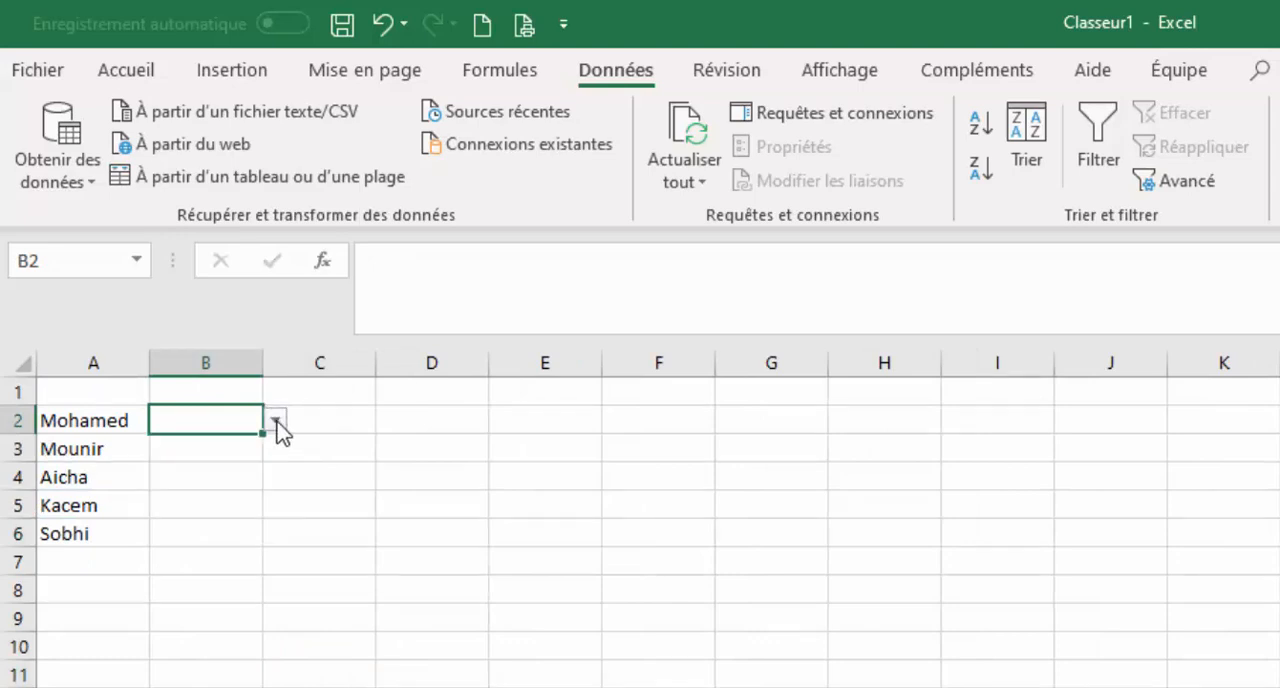
pyautogui.click(275, 422)
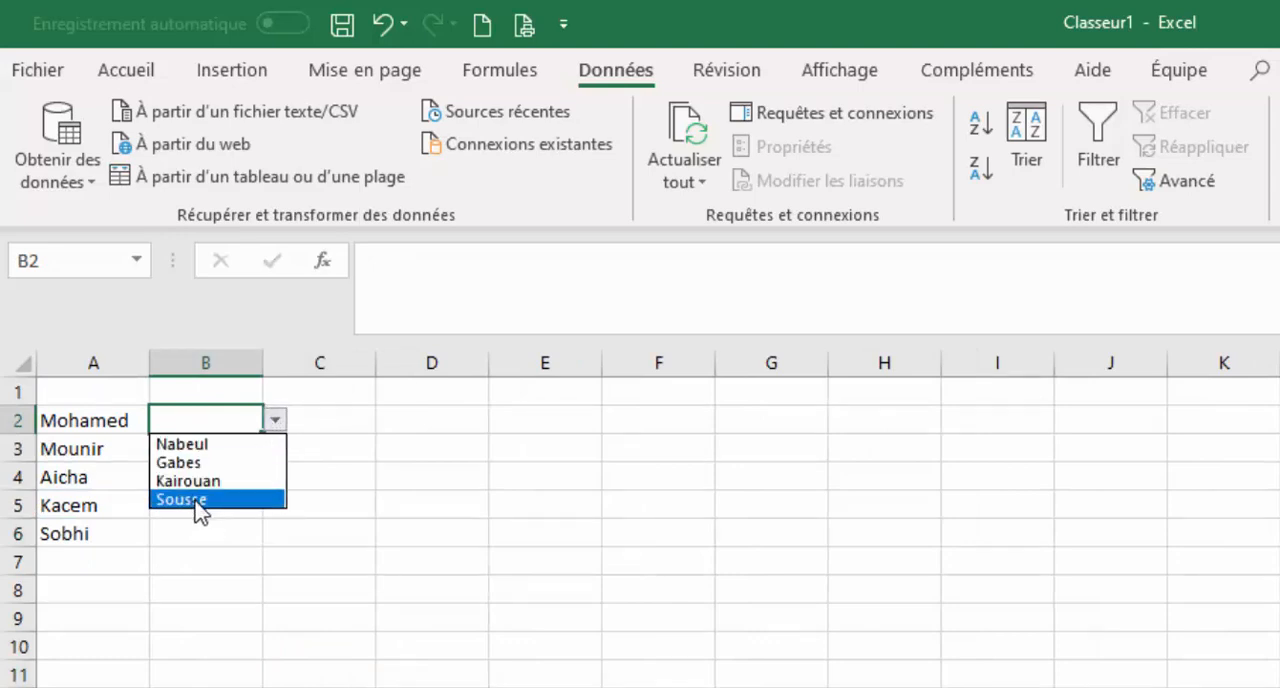
pyautogui.click(298, 681)
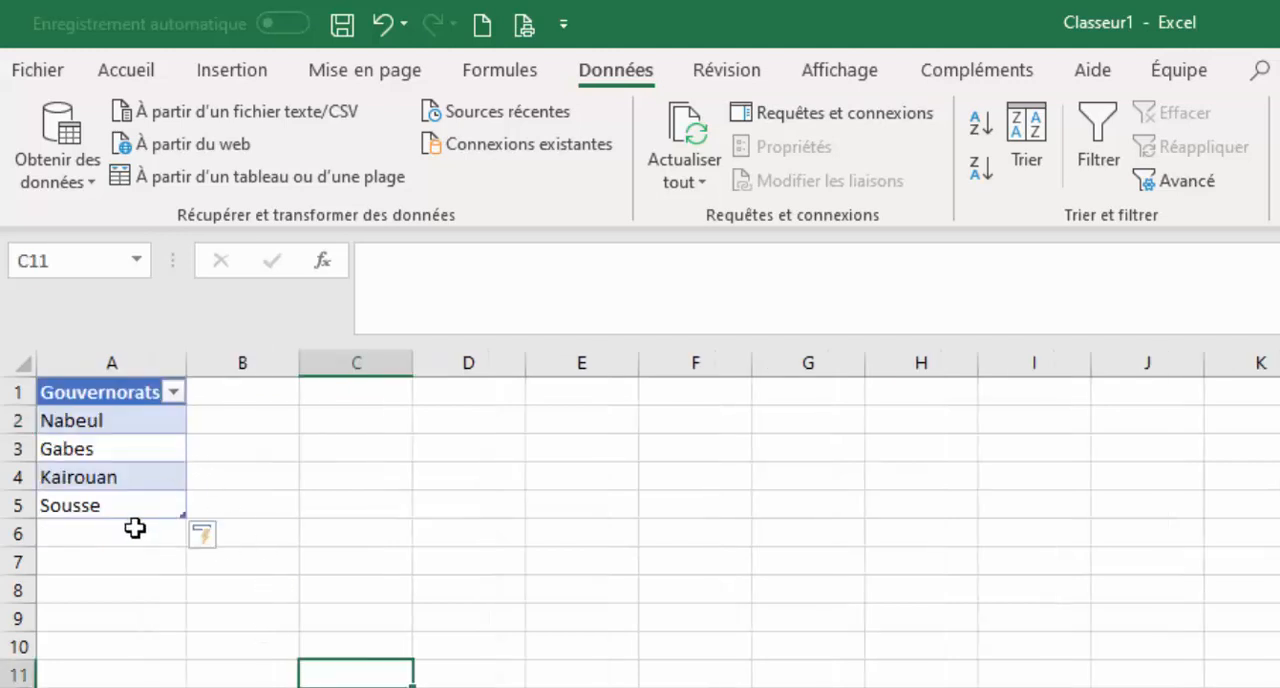
# Add Sfax in A6 on the Gouvernorats sheet and check for it in the B2 dropdown on the Apprenans sheet.
pyautogui.doubleClick(130, 532)
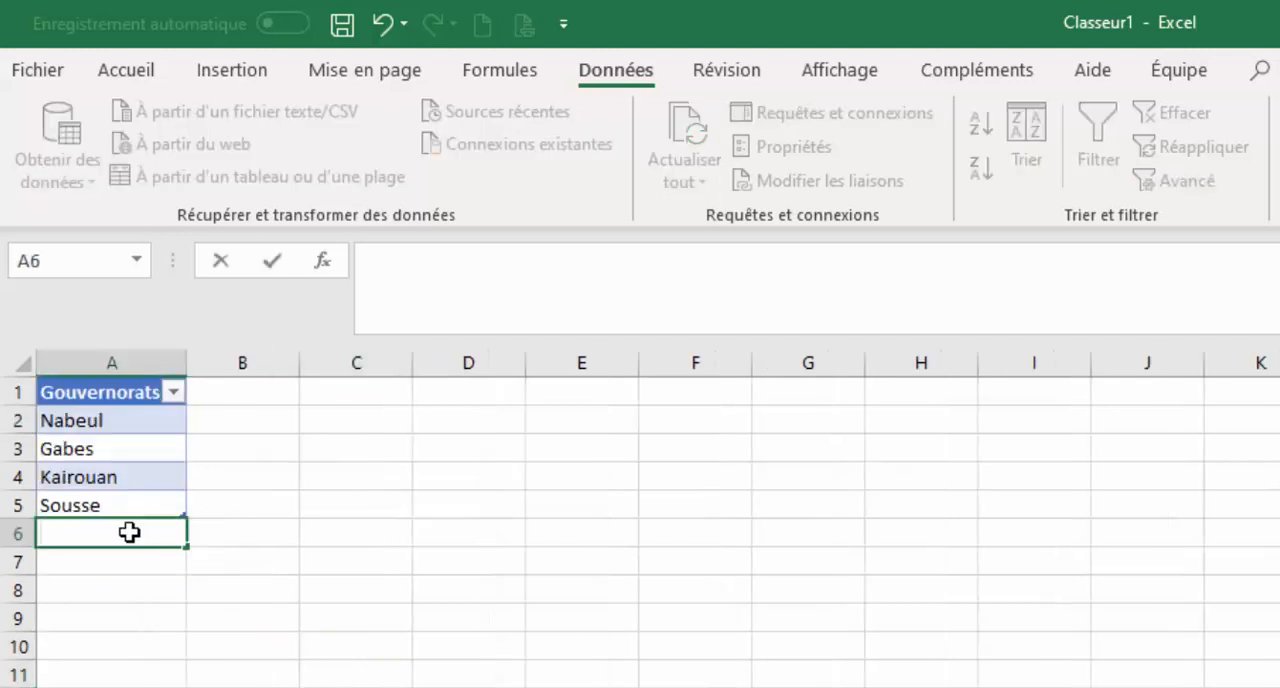
pyautogui.write('Sfax')
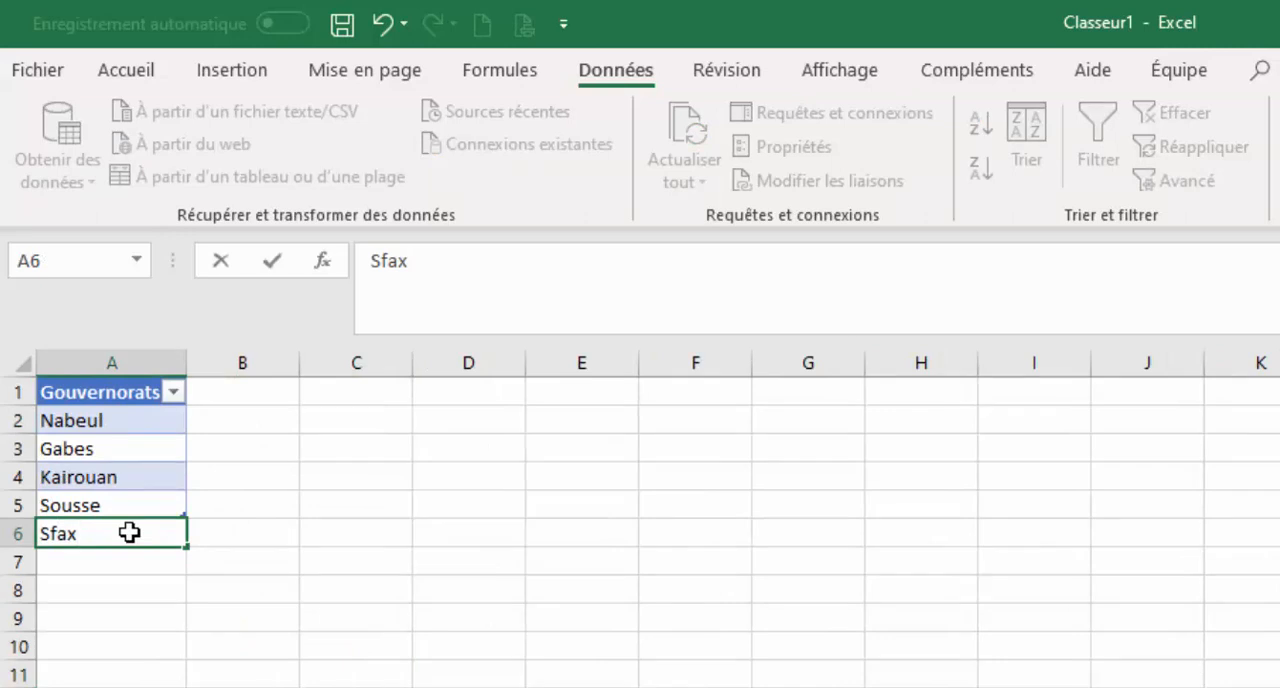
pyautogui.press('Return')
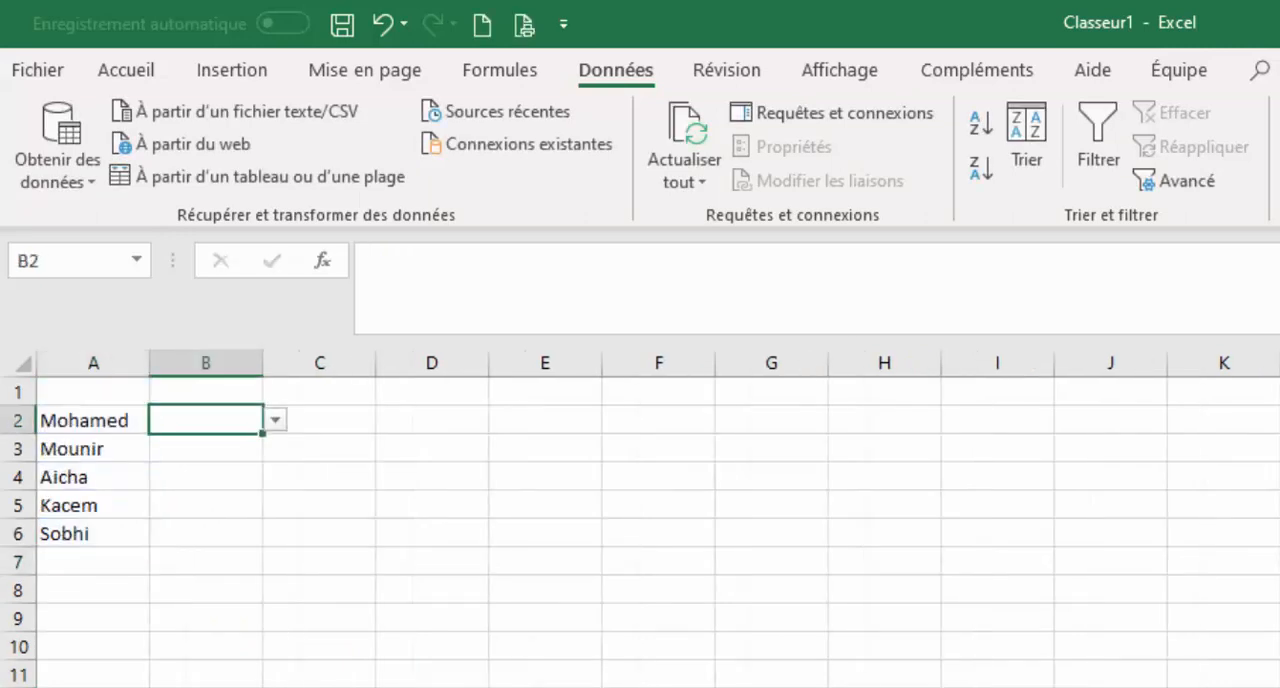
pyautogui.click(275, 420)
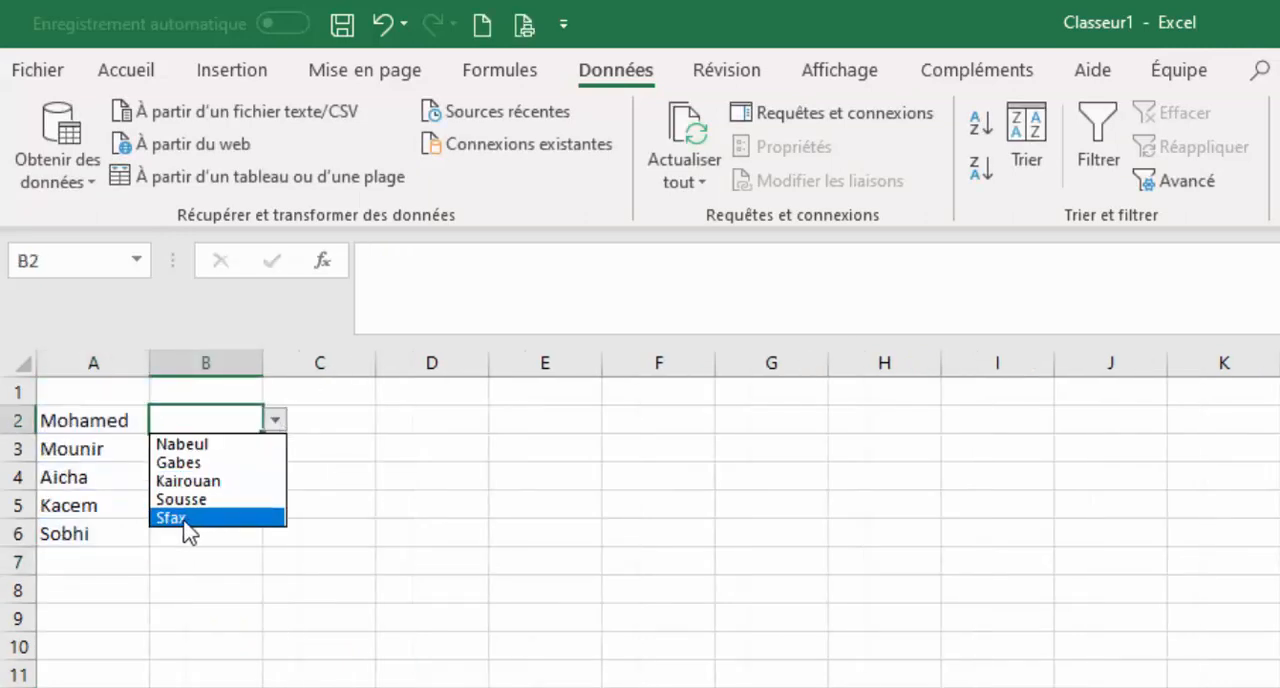